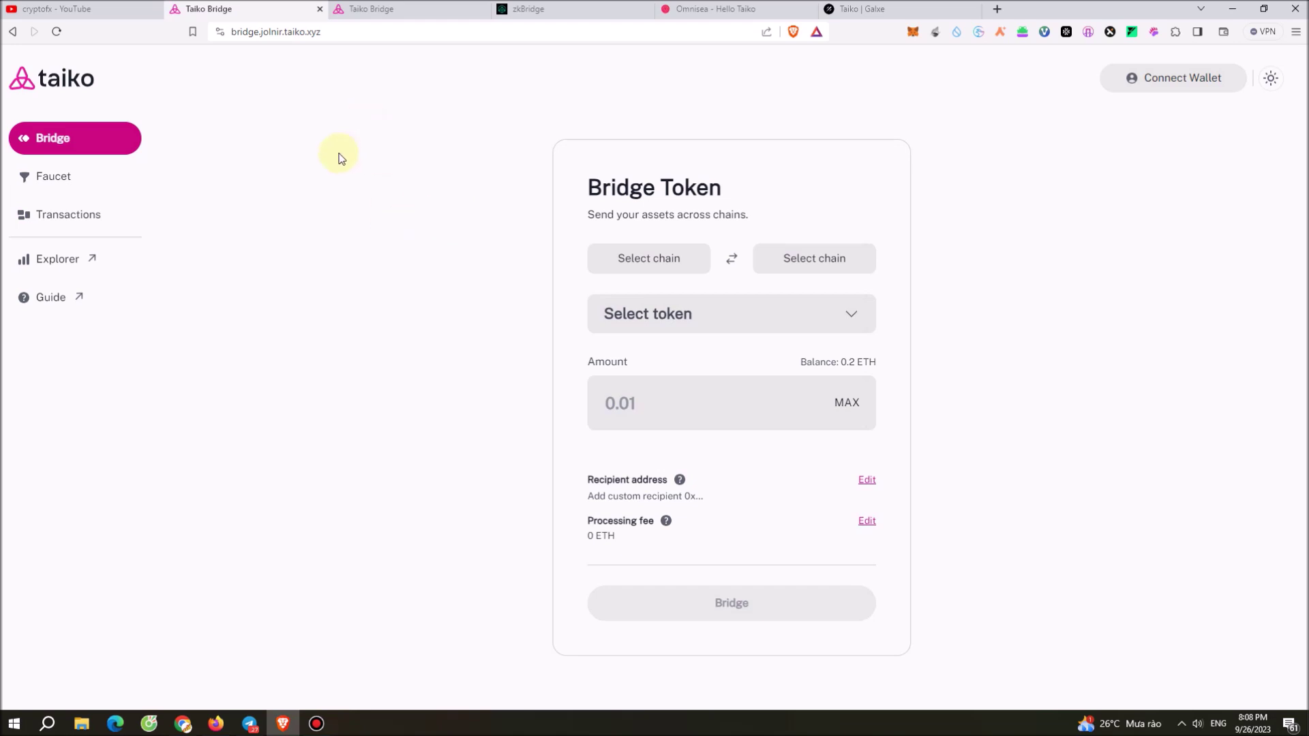
View the wallet-connected Jolnir ETH bridge form, then switch to the zkBridge Loyalty page.
{"action": "left_click", "coordinate": [371, 8]}
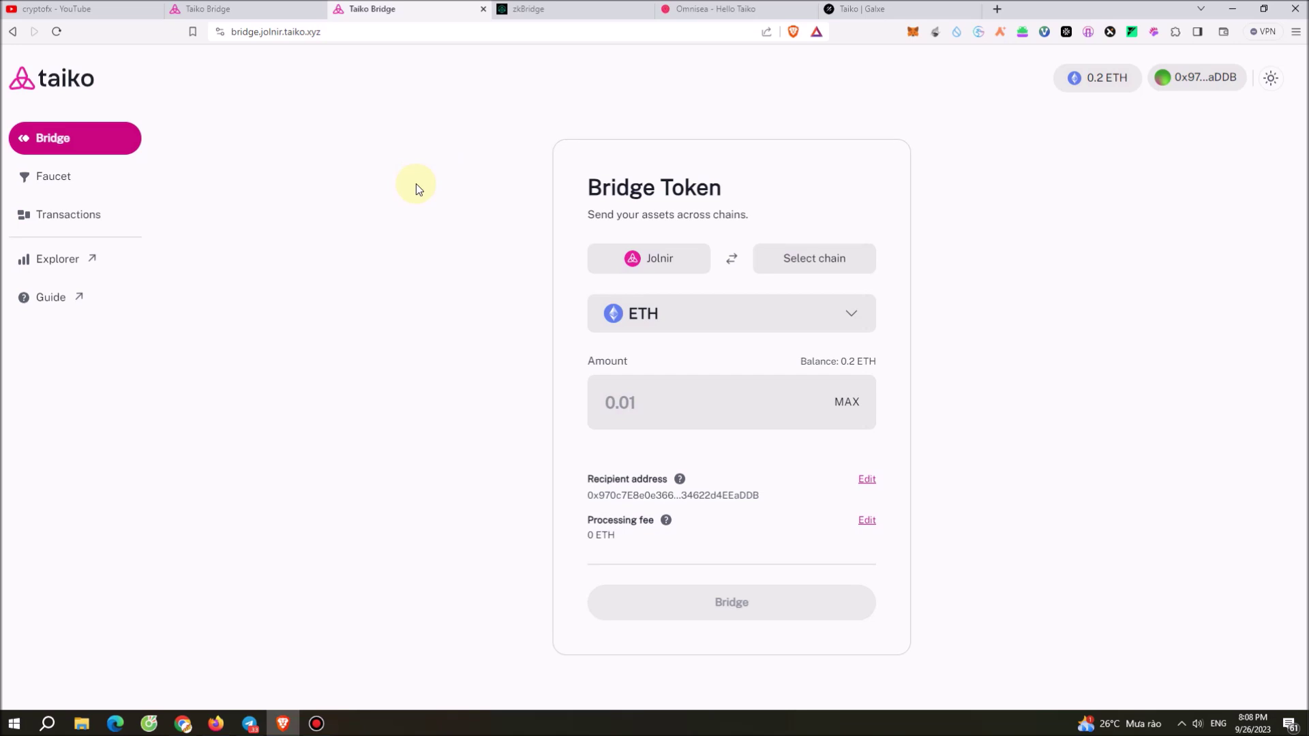
{"action": "left_click", "coordinate": [557, 9]}
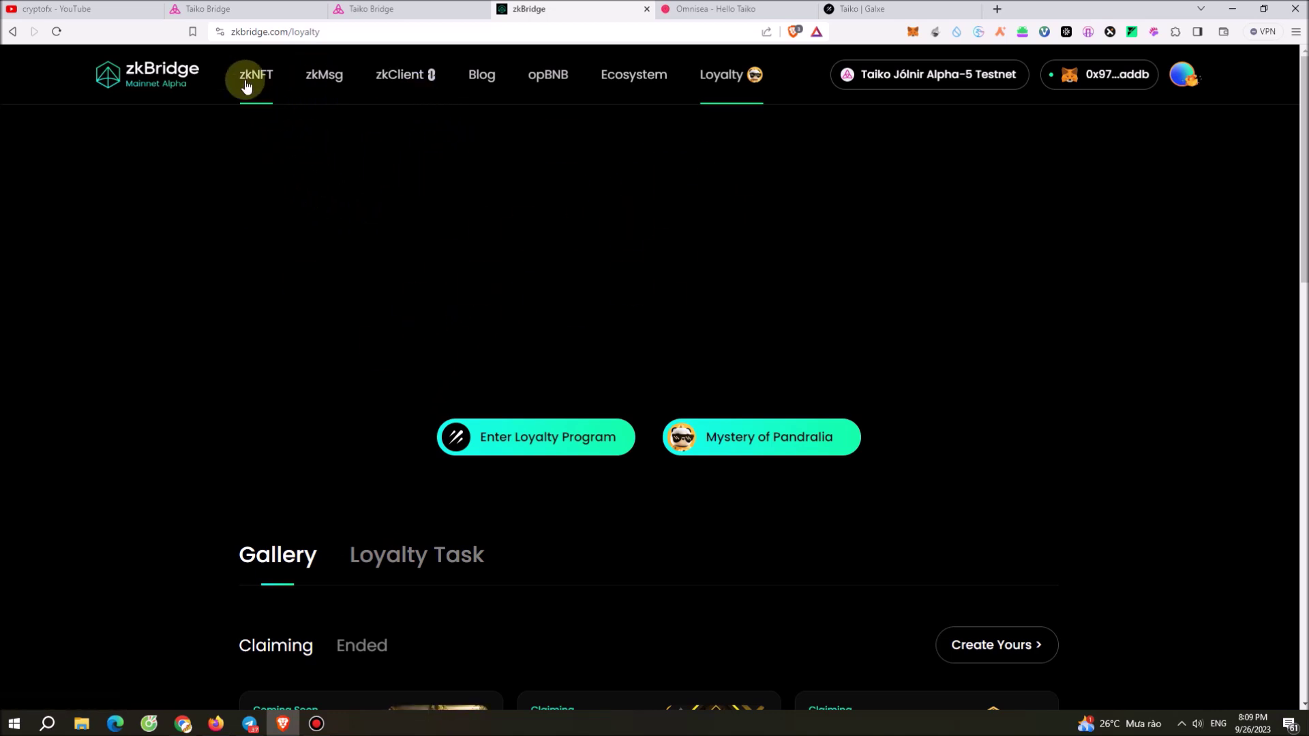
Compare the Omnisea Hello Taiko free mint page with zkBridge, then bring up galxe.com/taiko.
{"action": "left_click", "coordinate": [719, 9]}
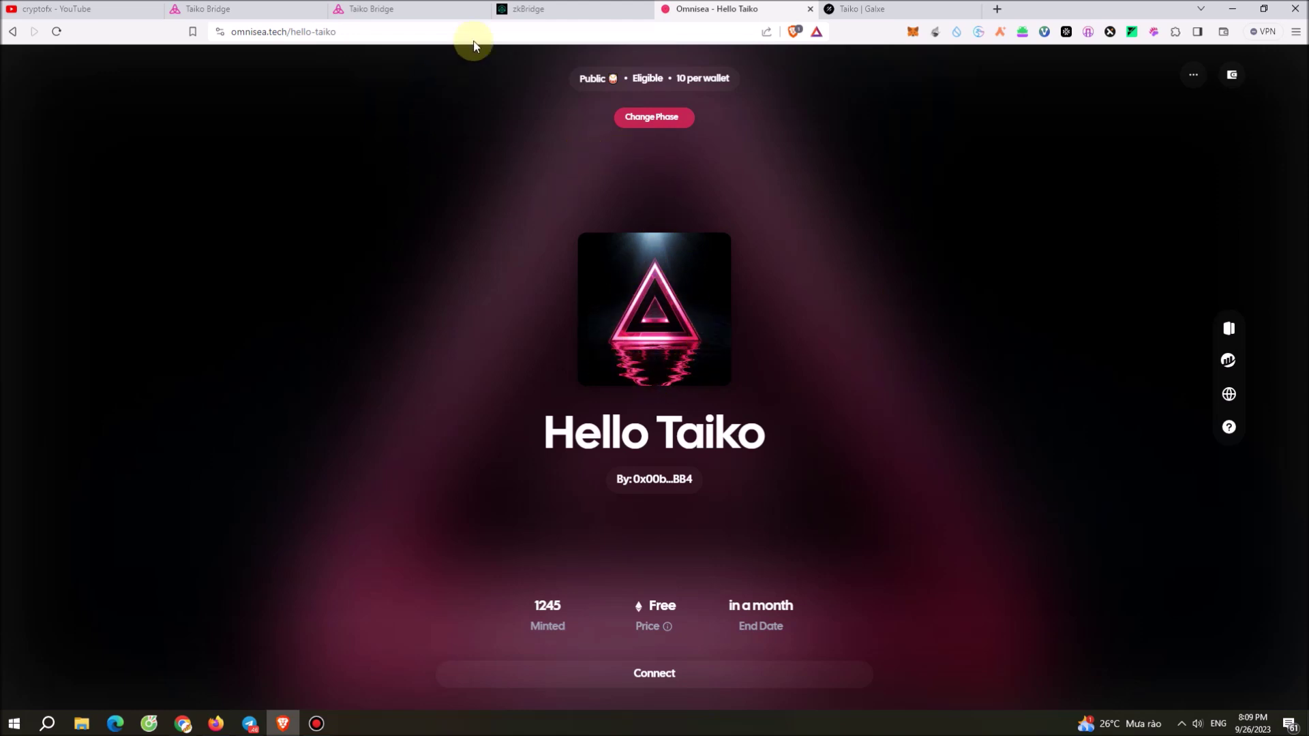
{"action": "left_click", "coordinate": [545, 14]}
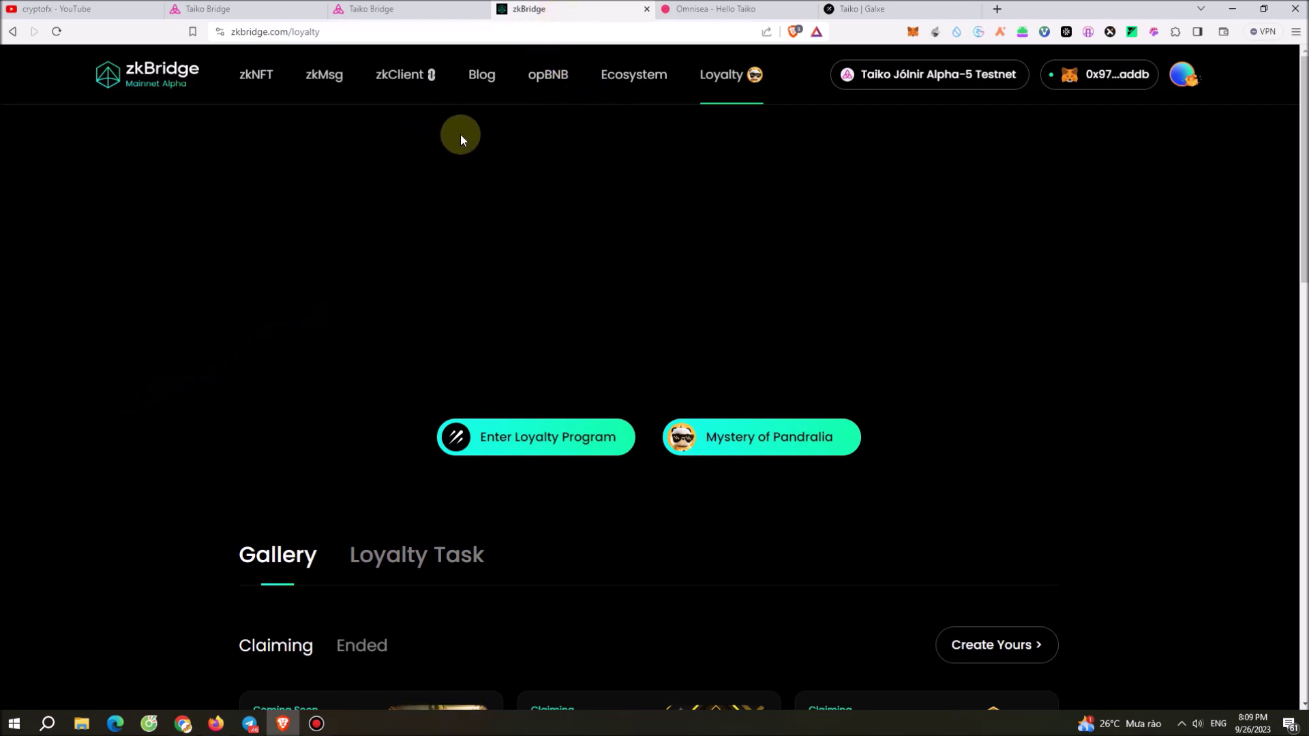
{"action": "left_click", "coordinate": [722, 9]}
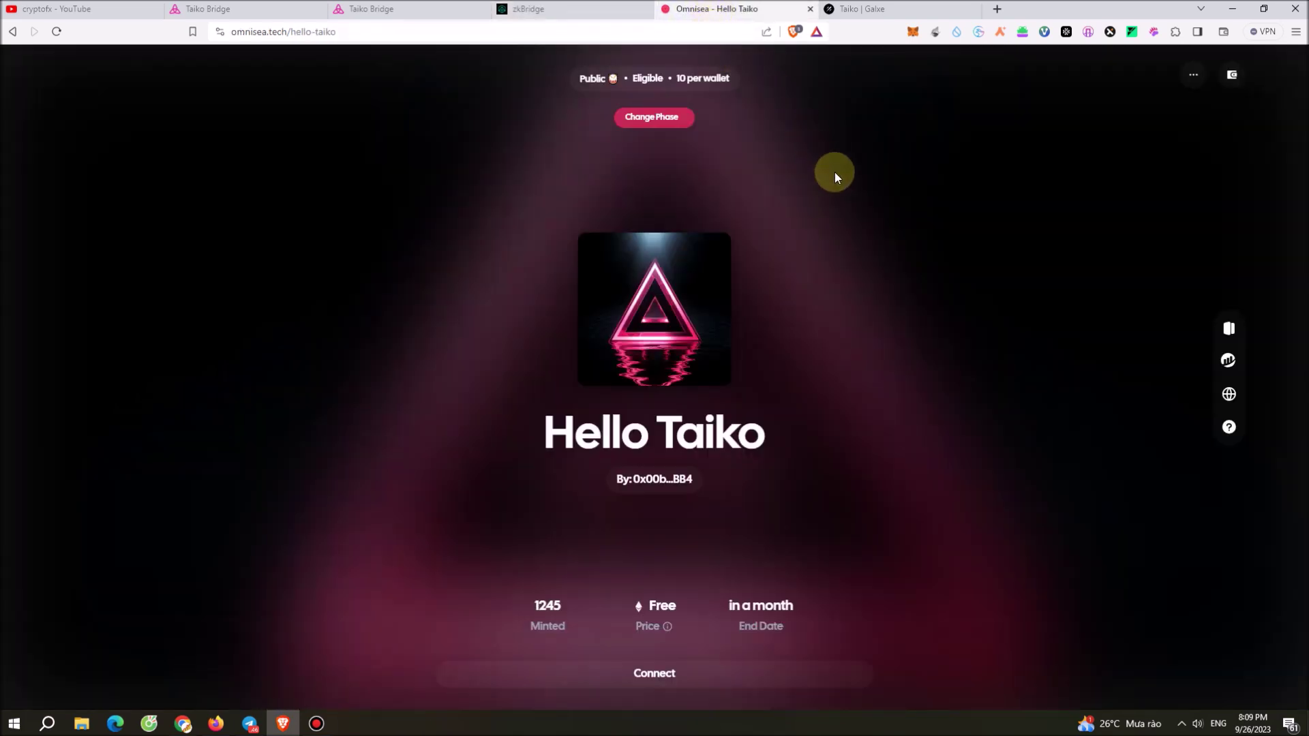
{"action": "left_click", "coordinate": [895, 8]}
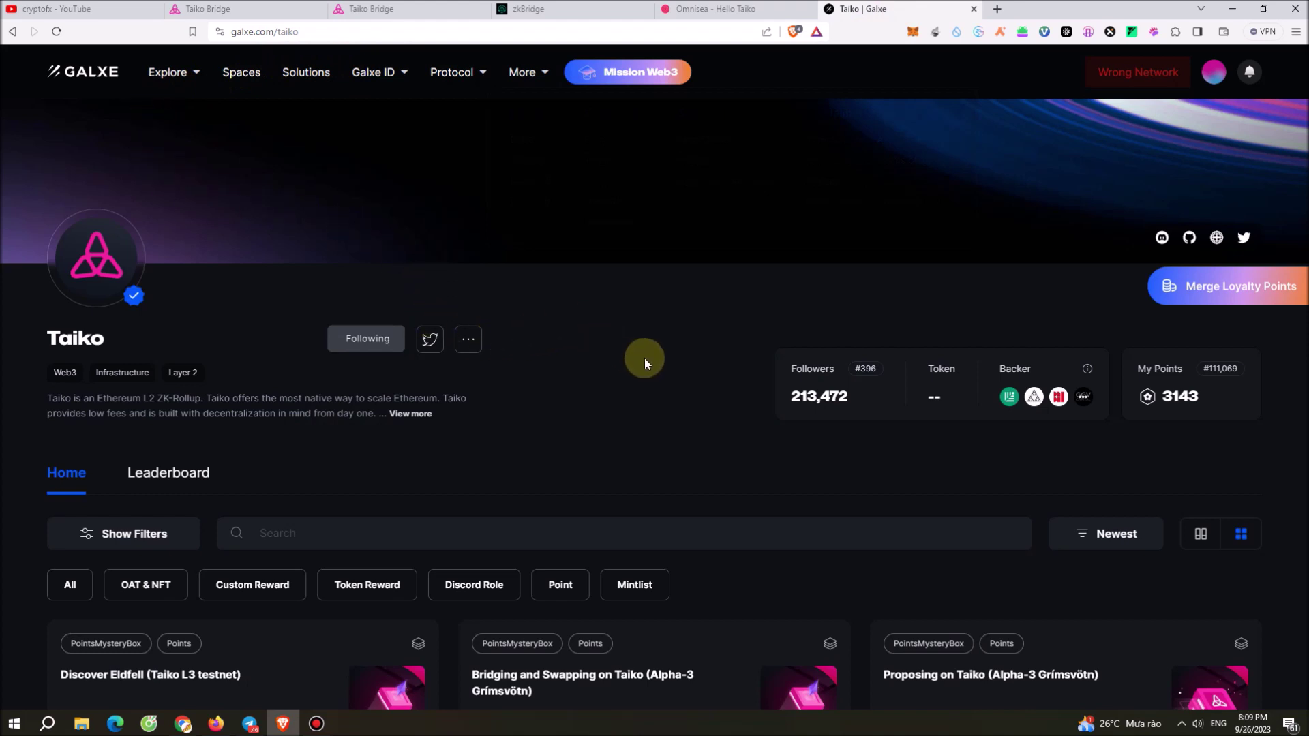
Scroll through the Galxe Taiko quest cards, then return to the empty Jolnir Bridge Token form.
{"action": "scroll", "coordinate": [671, 407], "scroll_direction": "down", "scroll_amount": 3}
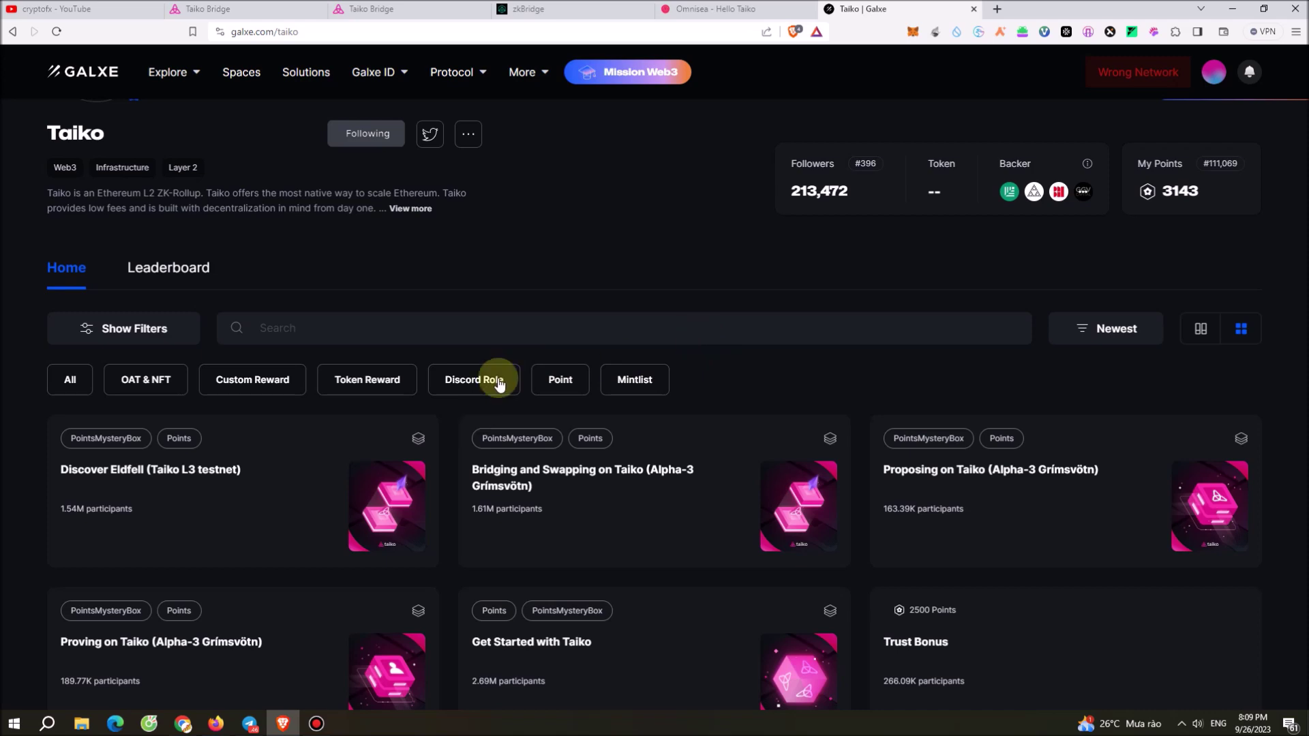
{"action": "scroll", "coordinate": [599, 429], "scroll_direction": "down", "scroll_amount": 5}
{"action": "scroll", "coordinate": [590, 406], "scroll_direction": "up", "scroll_amount": 4}
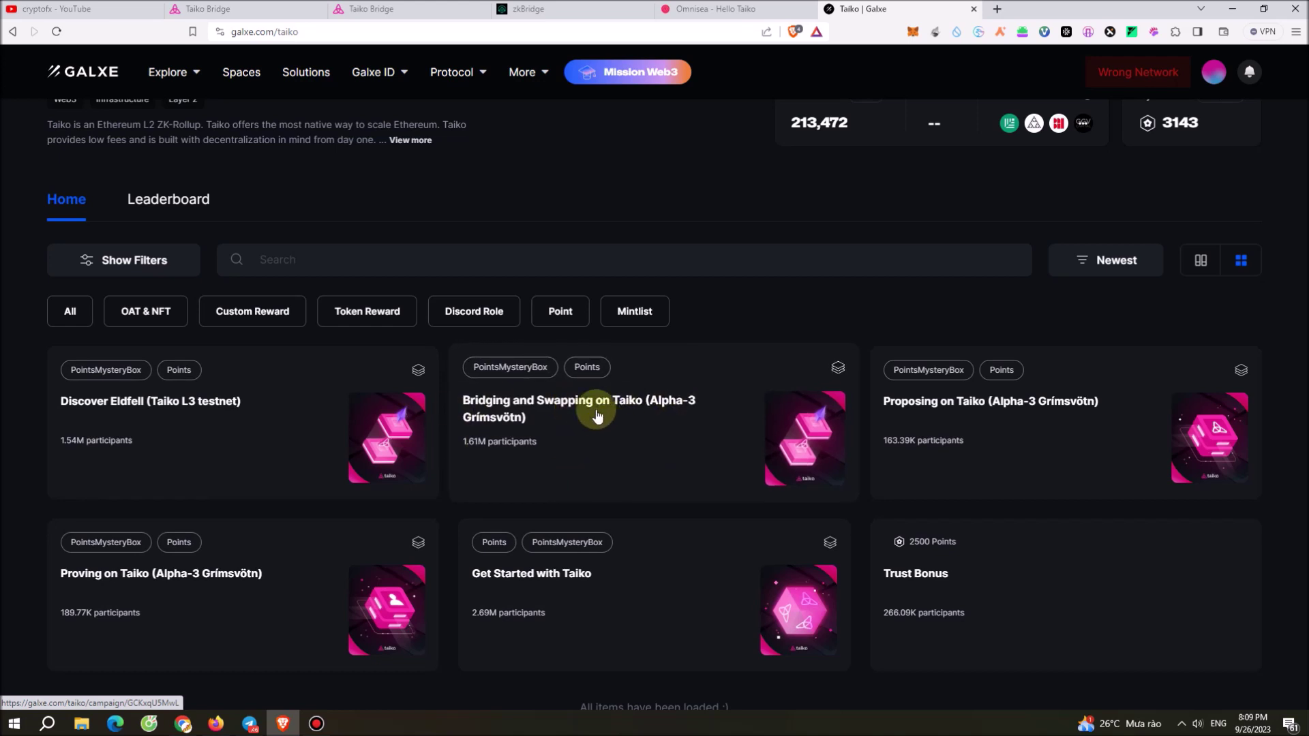
{"action": "left_click", "coordinate": [266, 10]}
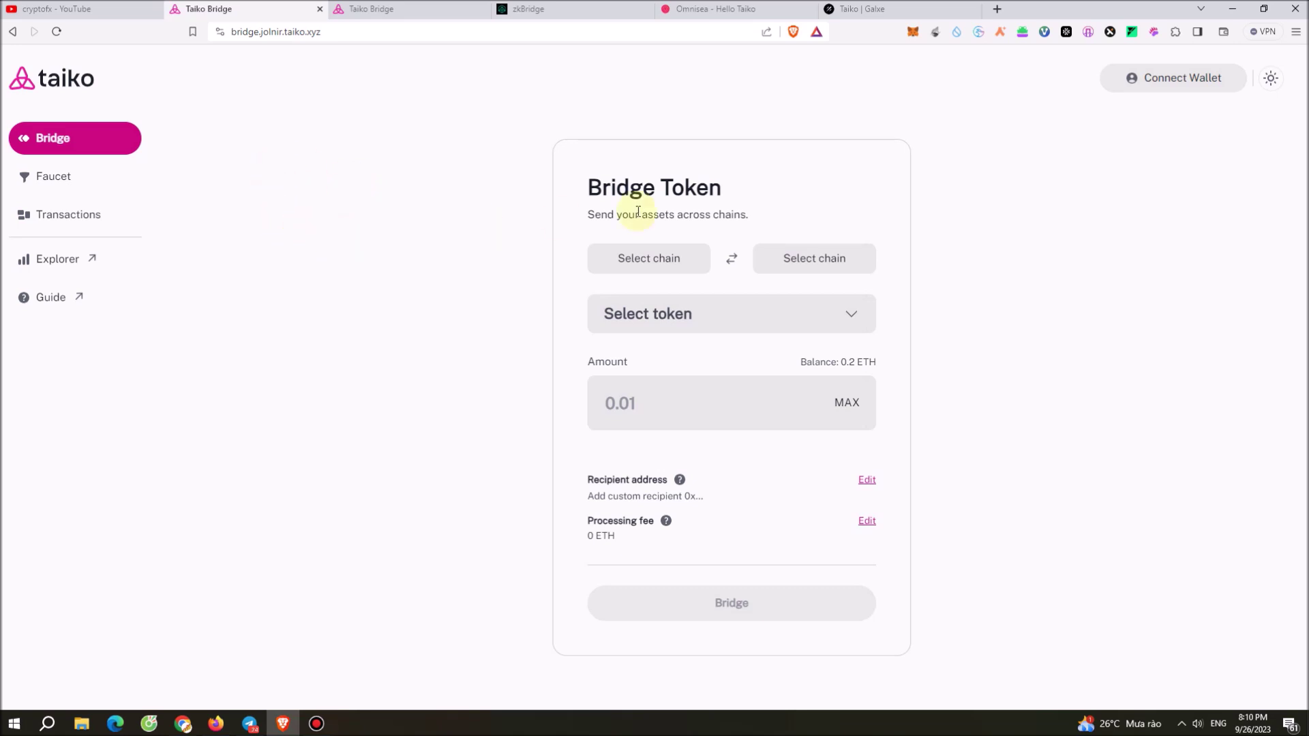
Load sepoliafaucet.com in a new browser tab.
{"action": "left_click", "coordinate": [999, 10]}
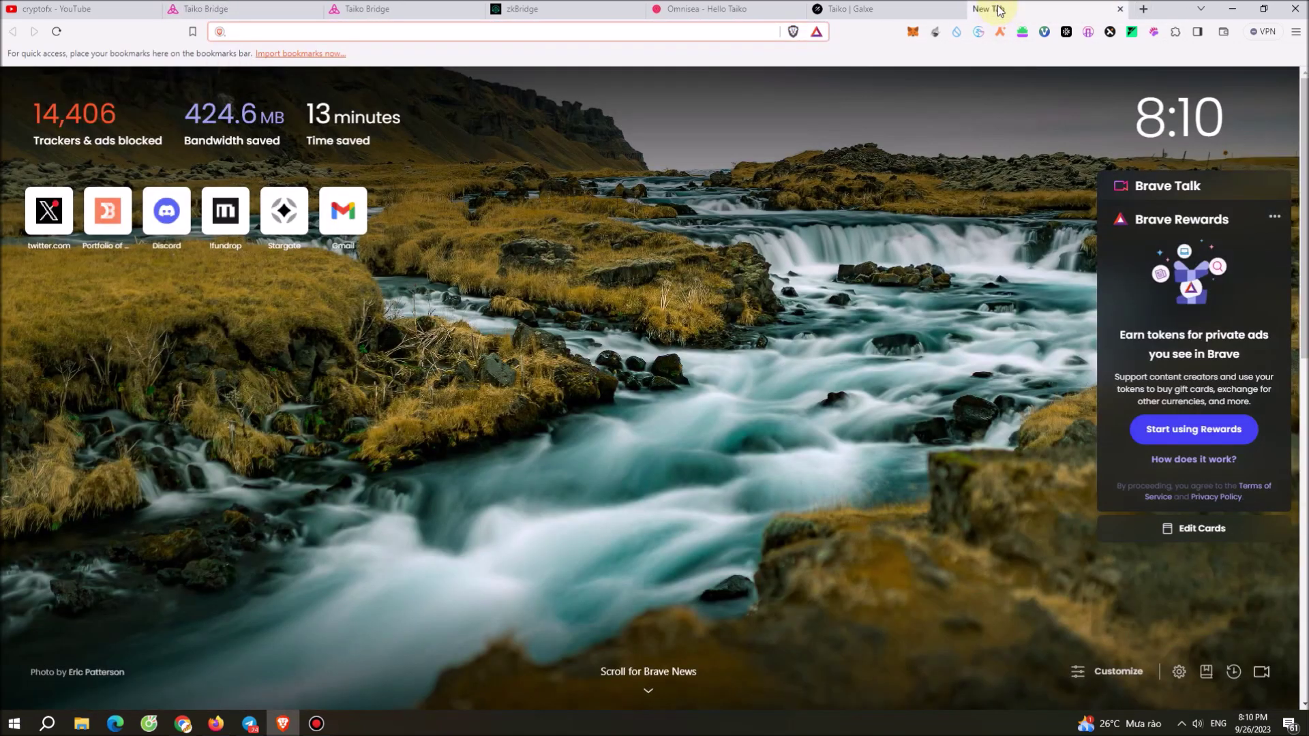
{"action": "type", "text": "s"}
{"action": "key", "text": "BackSpace"}
{"action": "key", "text": "BackSpace"}
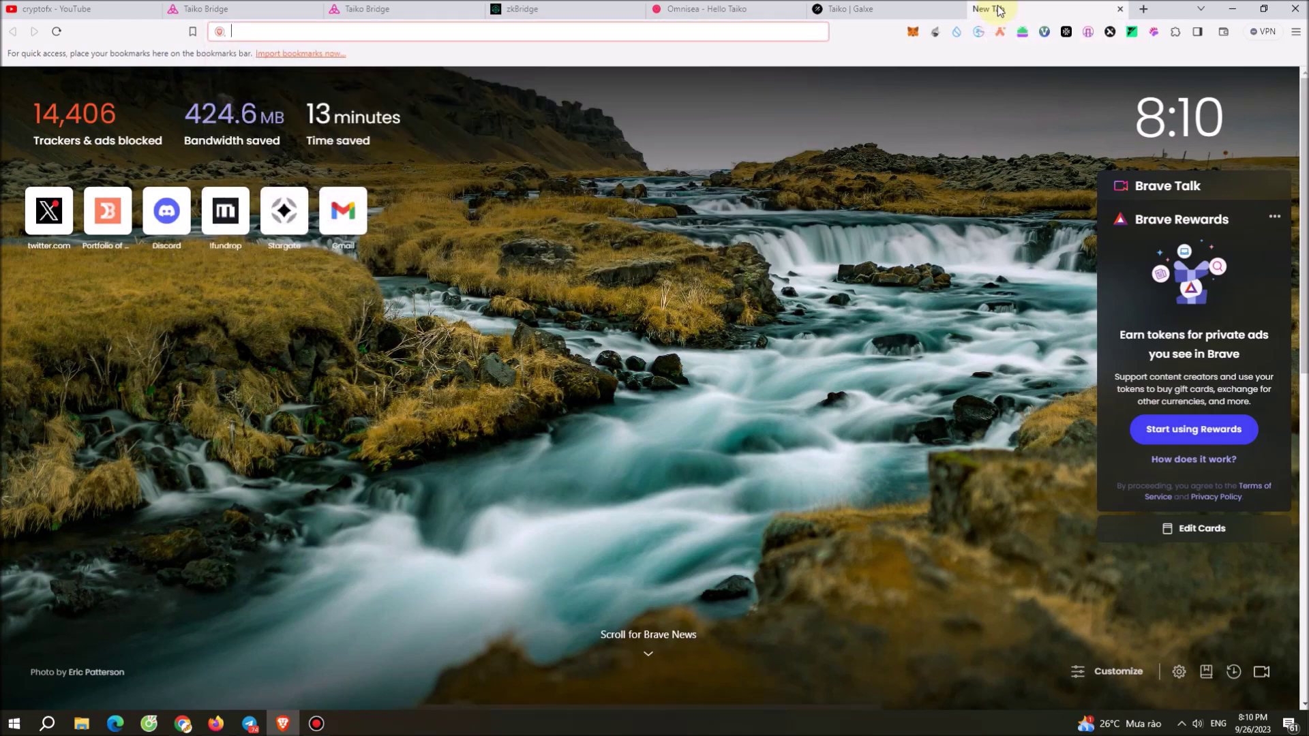
{"action": "type", "text": "sepoliafaucet.com"}
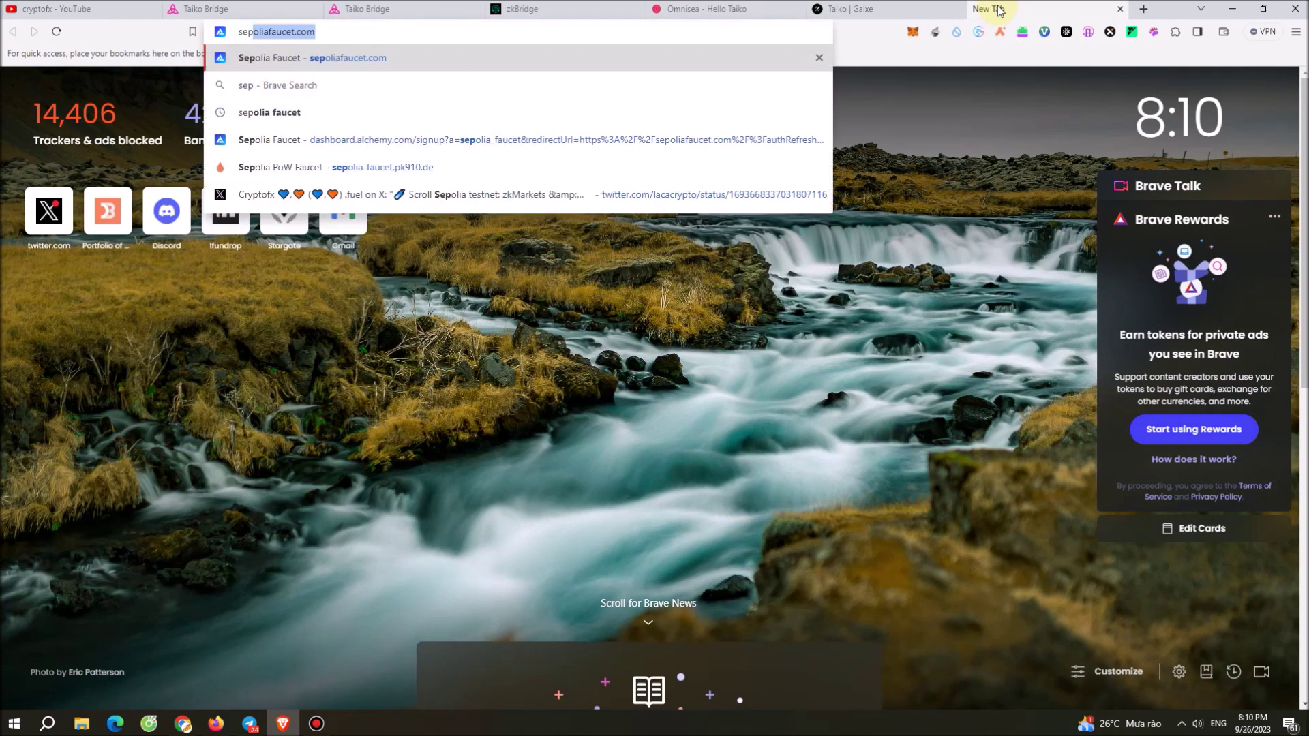
{"action": "key", "text": "Return"}
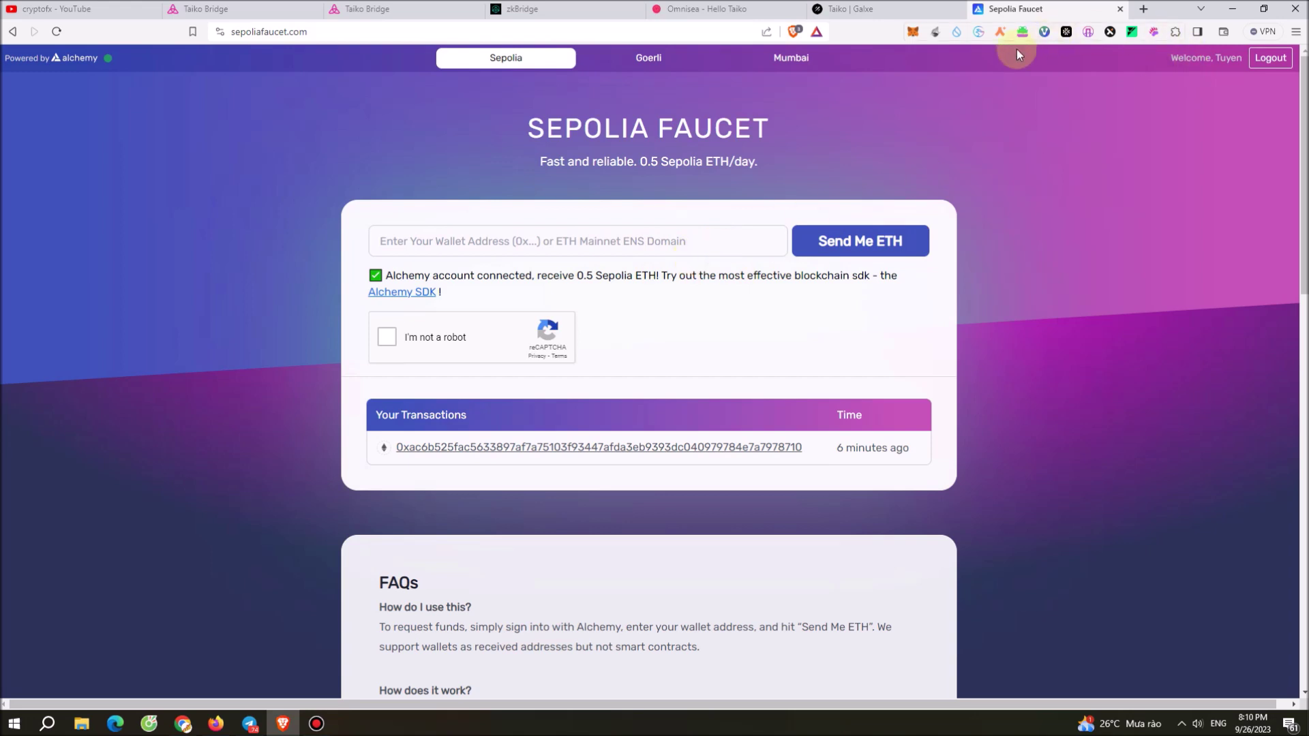
Paste the MetaMask wallet address into the faucet and request Sepolia ETH.
{"action": "left_click", "coordinate": [912, 31]}
{"action": "left_click", "coordinate": [702, 108]}
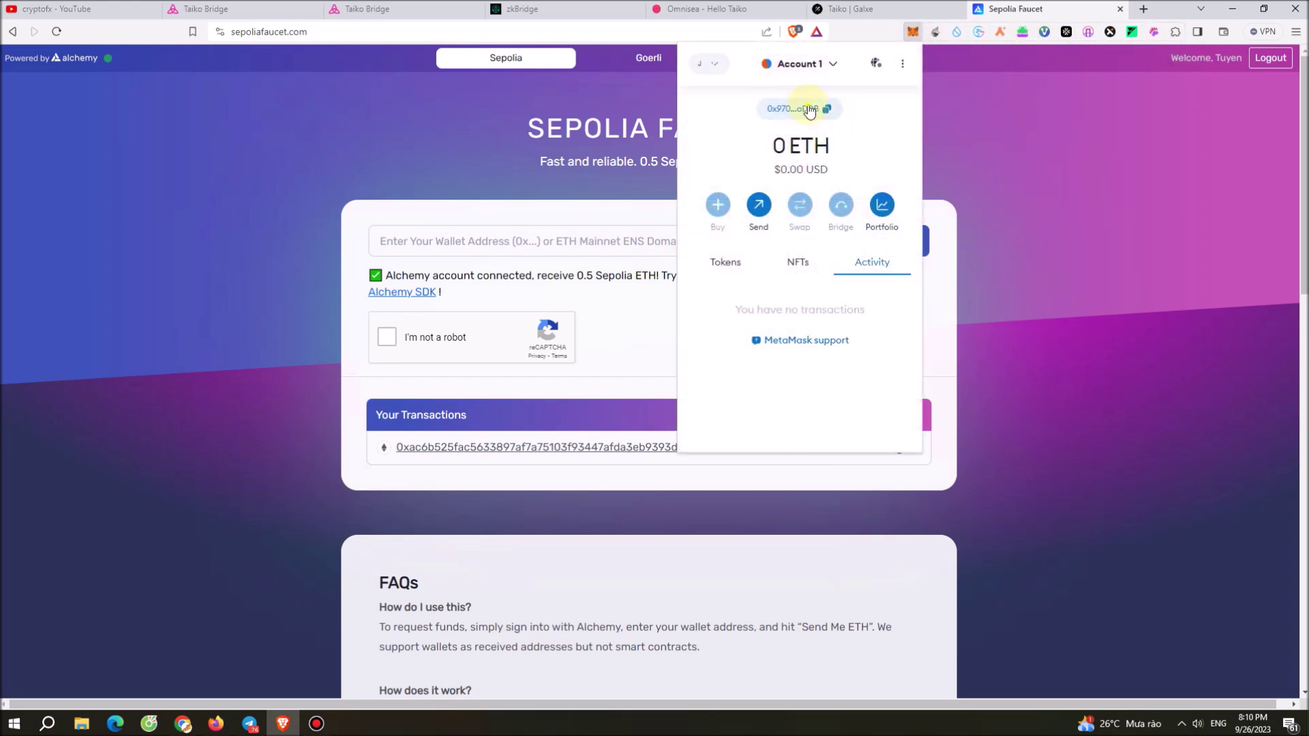
{"action": "left_click", "coordinate": [657, 233]}
{"action": "type", "text": "0x970c7E8e0e366E817264Aa2AA3634622d4EEaDDB"}
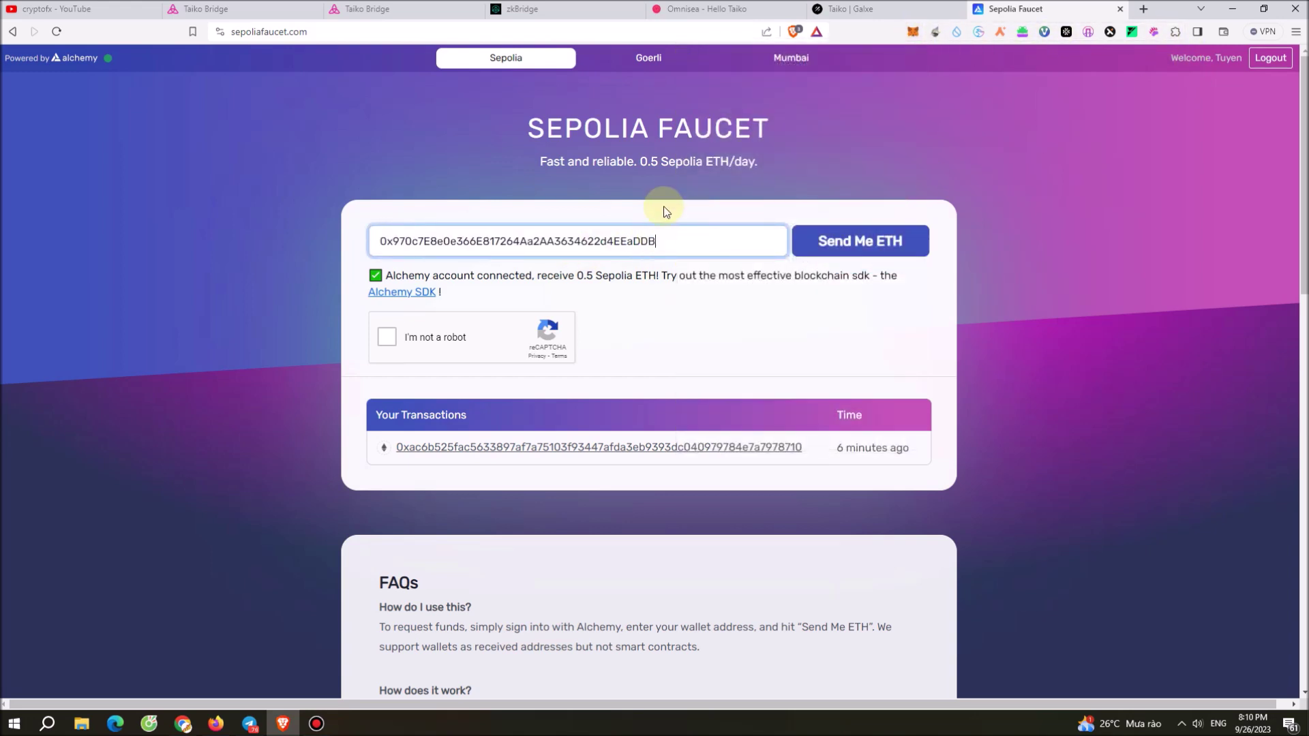
{"action": "left_click", "coordinate": [811, 241]}
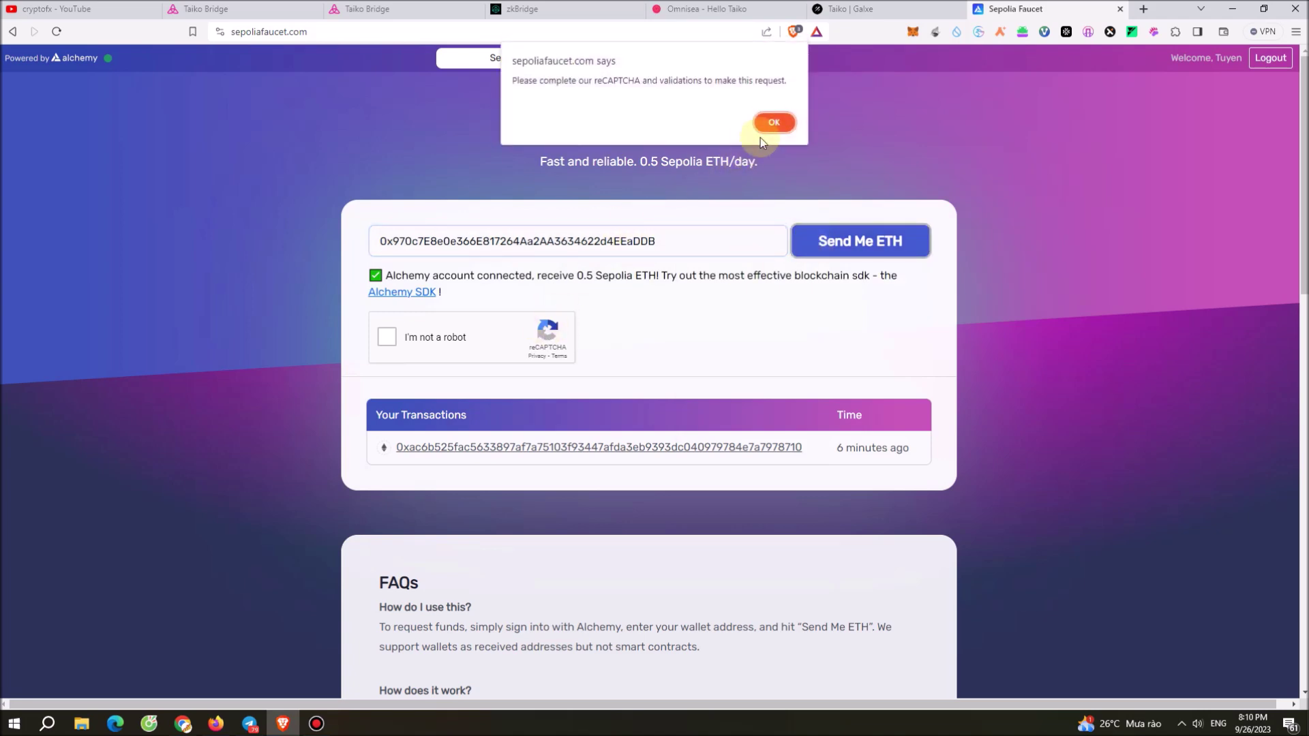
Work through the reCAPTCHA, selecting the motorcycle tiles across two images and submitting.
{"action": "left_click", "coordinate": [775, 111]}
{"action": "left_click", "coordinate": [386, 338]}
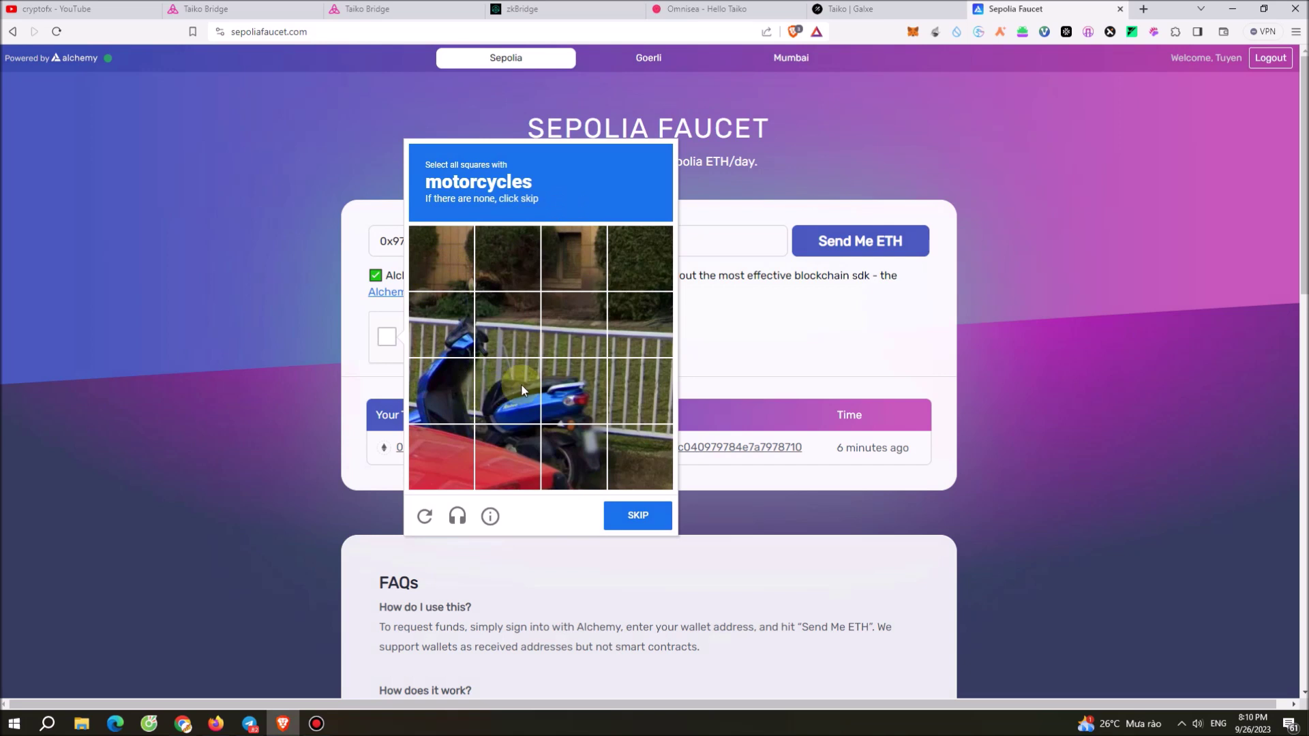
{"action": "left_click", "coordinate": [521, 386]}
{"action": "left_click", "coordinate": [431, 398]}
{"action": "left_click", "coordinate": [451, 337]}
{"action": "left_click", "coordinate": [548, 460]}
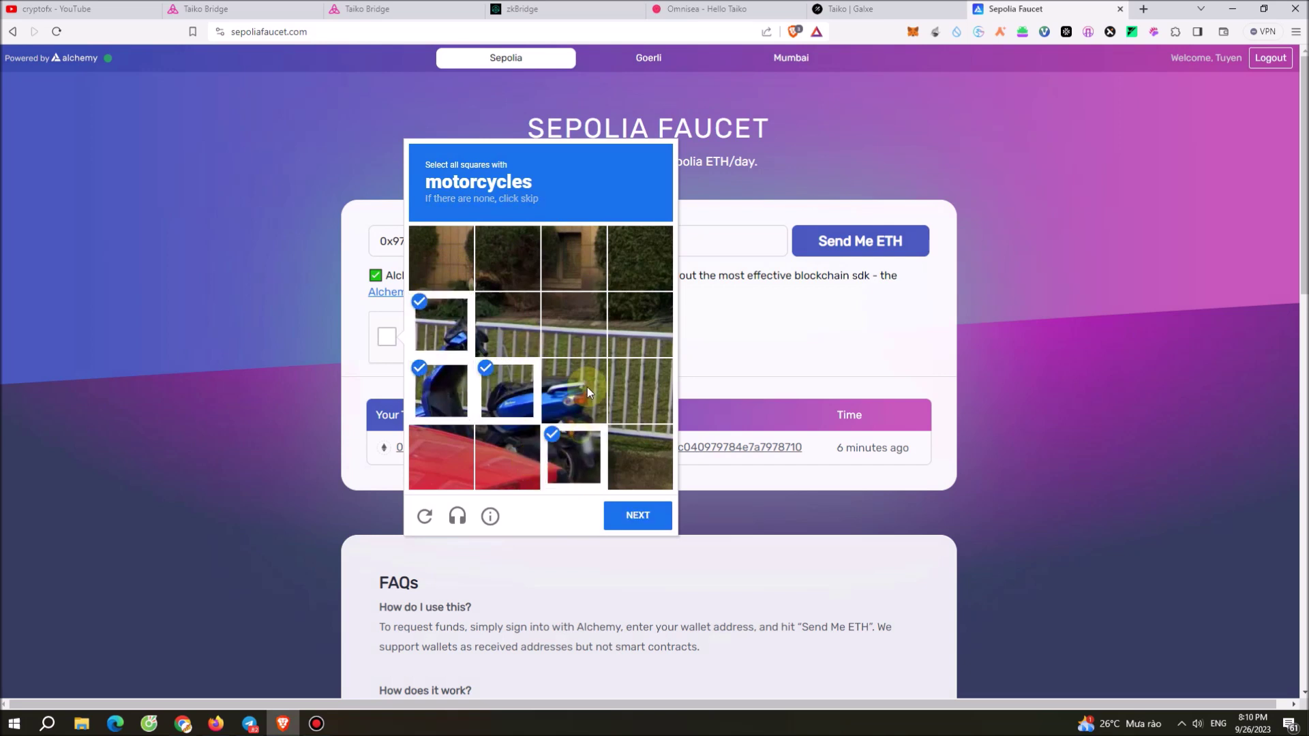
{"action": "left_click", "coordinate": [587, 390]}
{"action": "left_click", "coordinate": [509, 455]}
{"action": "left_click", "coordinate": [452, 447]}
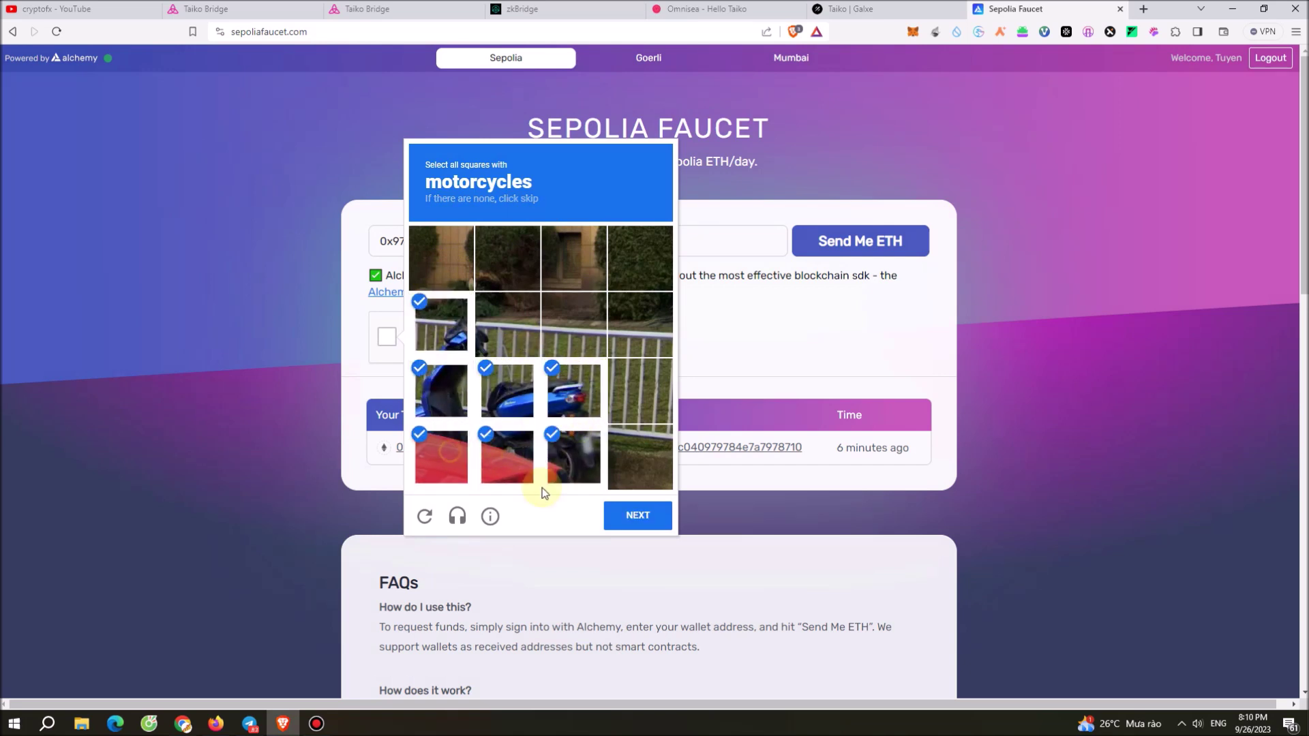
{"action": "left_click", "coordinate": [645, 517]}
{"action": "left_click", "coordinate": [501, 273]}
{"action": "left_click", "coordinate": [505, 320]}
{"action": "left_click", "coordinate": [578, 320]}
{"action": "left_click", "coordinate": [576, 259]}
{"action": "left_click", "coordinate": [576, 390]}
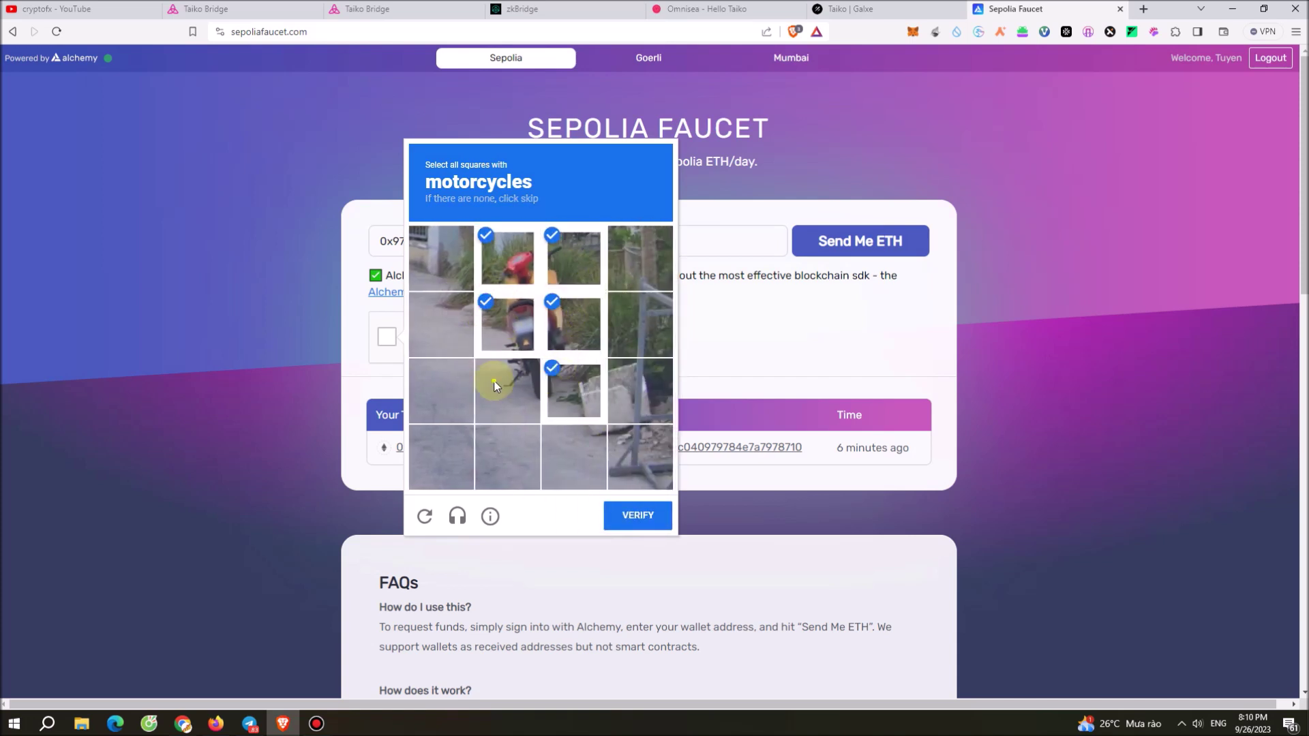
{"action": "left_click", "coordinate": [495, 387]}
{"action": "left_click", "coordinate": [637, 513]}
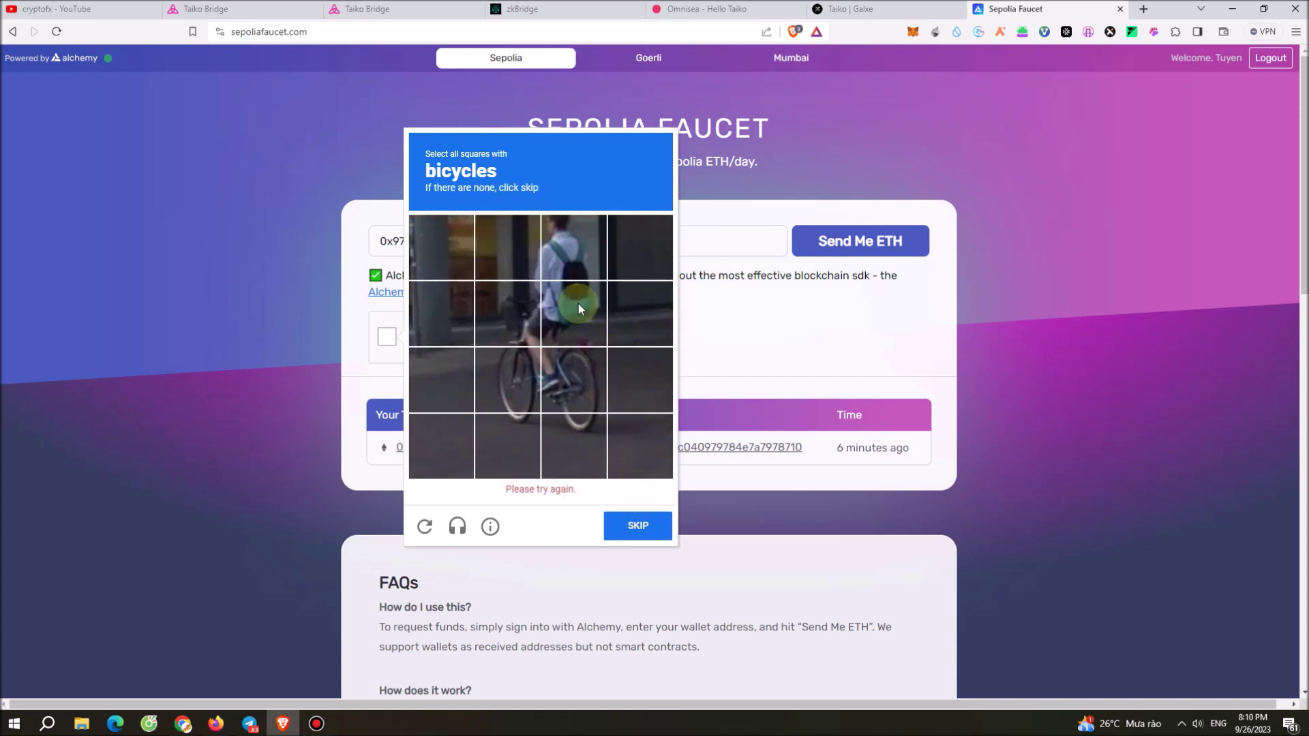
Select the bicycle tiles, then abandon the image challenge and close the faucet tab.
{"action": "left_click", "coordinate": [577, 298]}
{"action": "left_click", "coordinate": [514, 315]}
{"action": "left_click", "coordinate": [511, 389]}
{"action": "left_click", "coordinate": [571, 389]}
{"action": "left_click", "coordinate": [583, 446]}
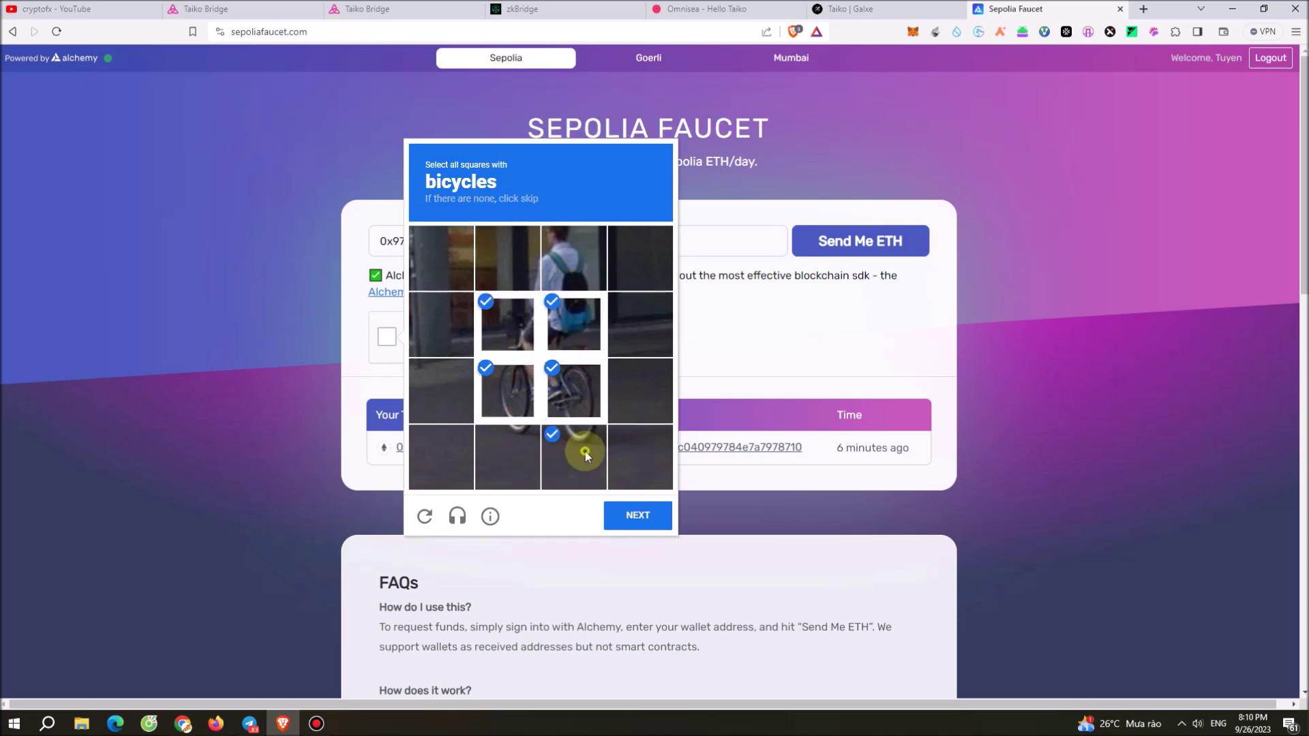
{"action": "left_click", "coordinate": [511, 447]}
{"action": "left_click", "coordinate": [654, 523]}
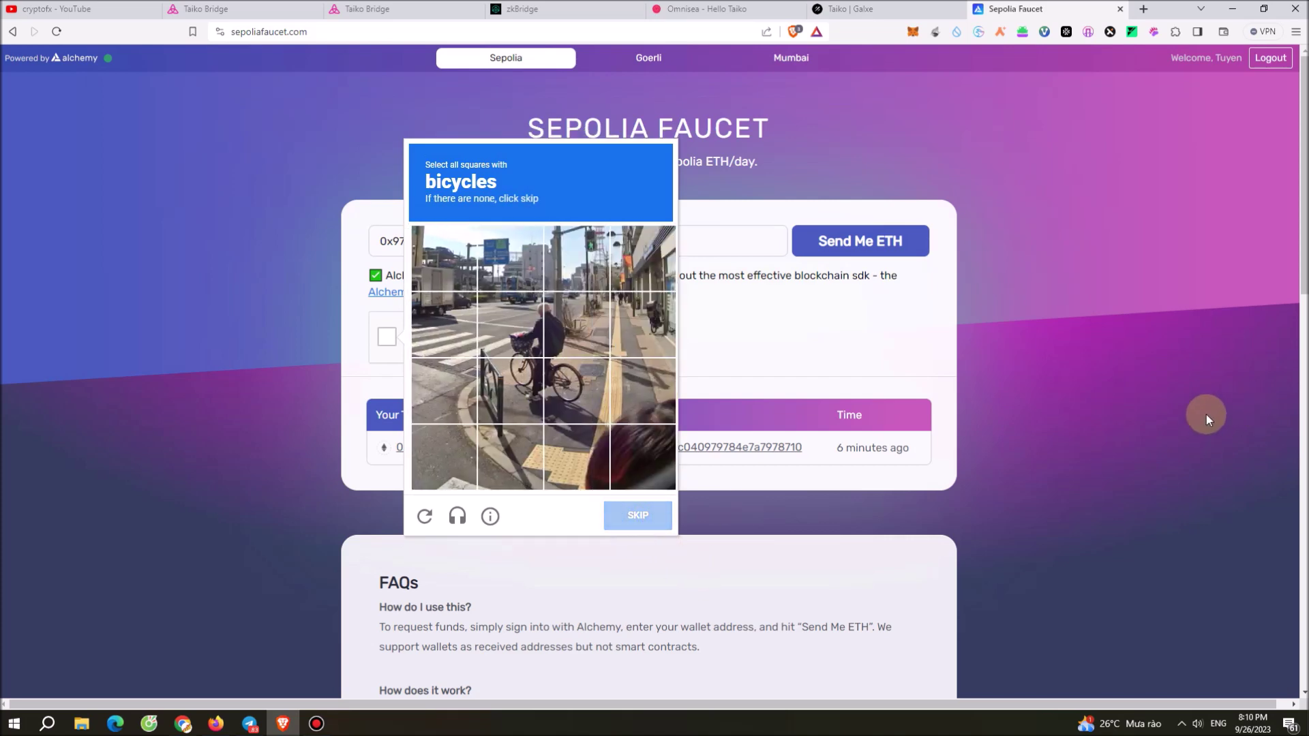
{"action": "left_click", "coordinate": [1152, 371]}
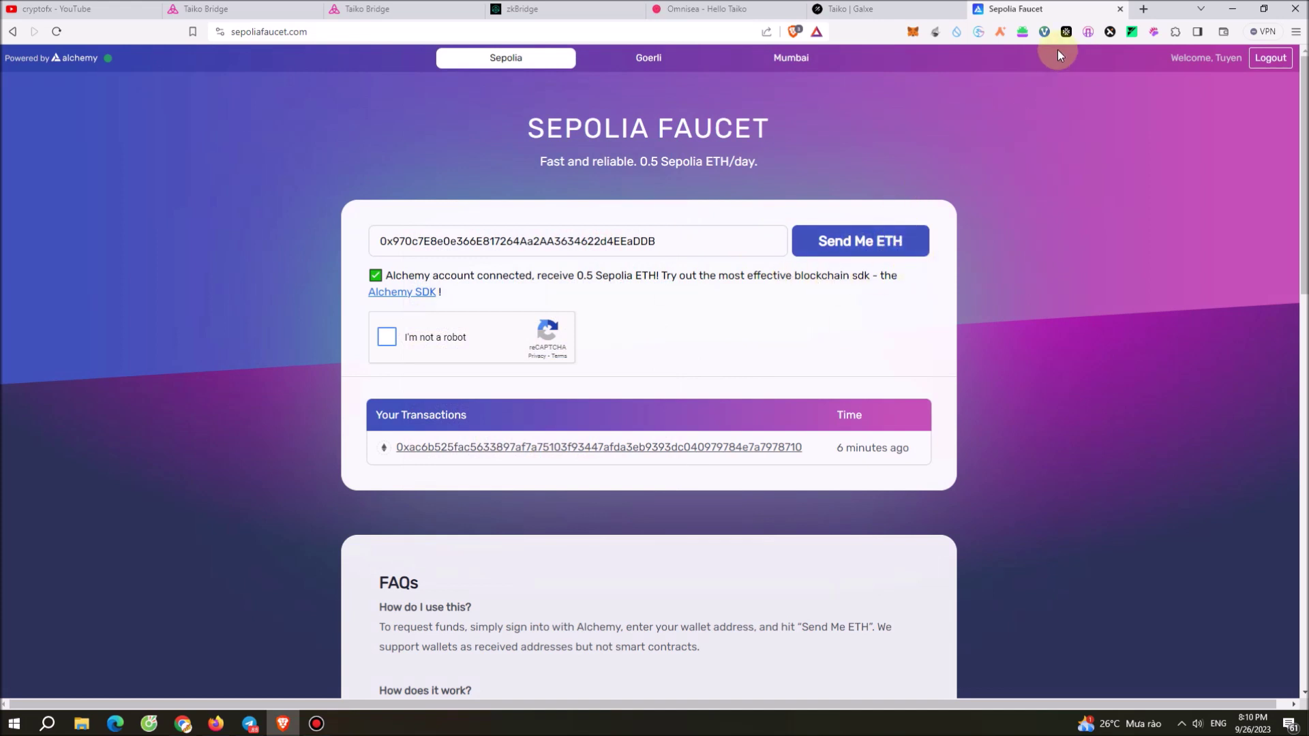
{"action": "left_click", "coordinate": [1119, 10]}
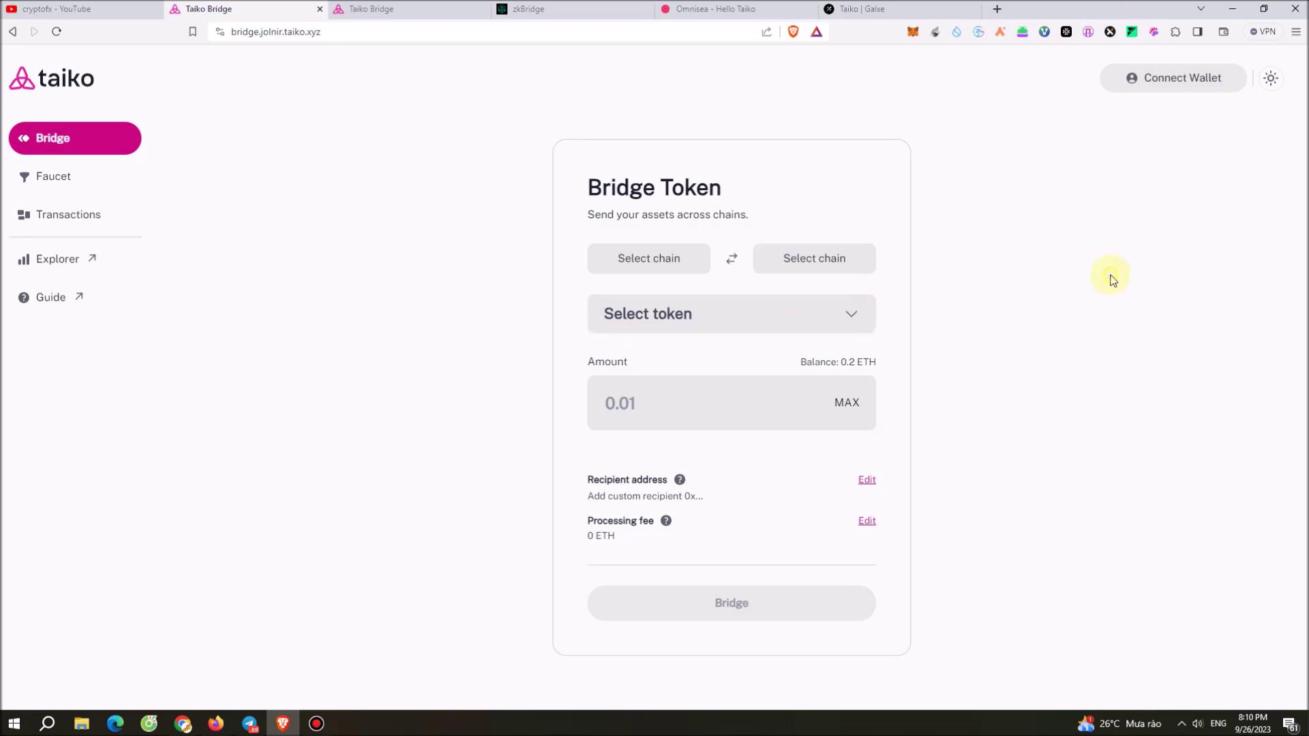
Connect MetaMask to the bridge, check the wallet balance, and enter 0.1 ETH as the amount.
{"action": "left_click", "coordinate": [1186, 75]}
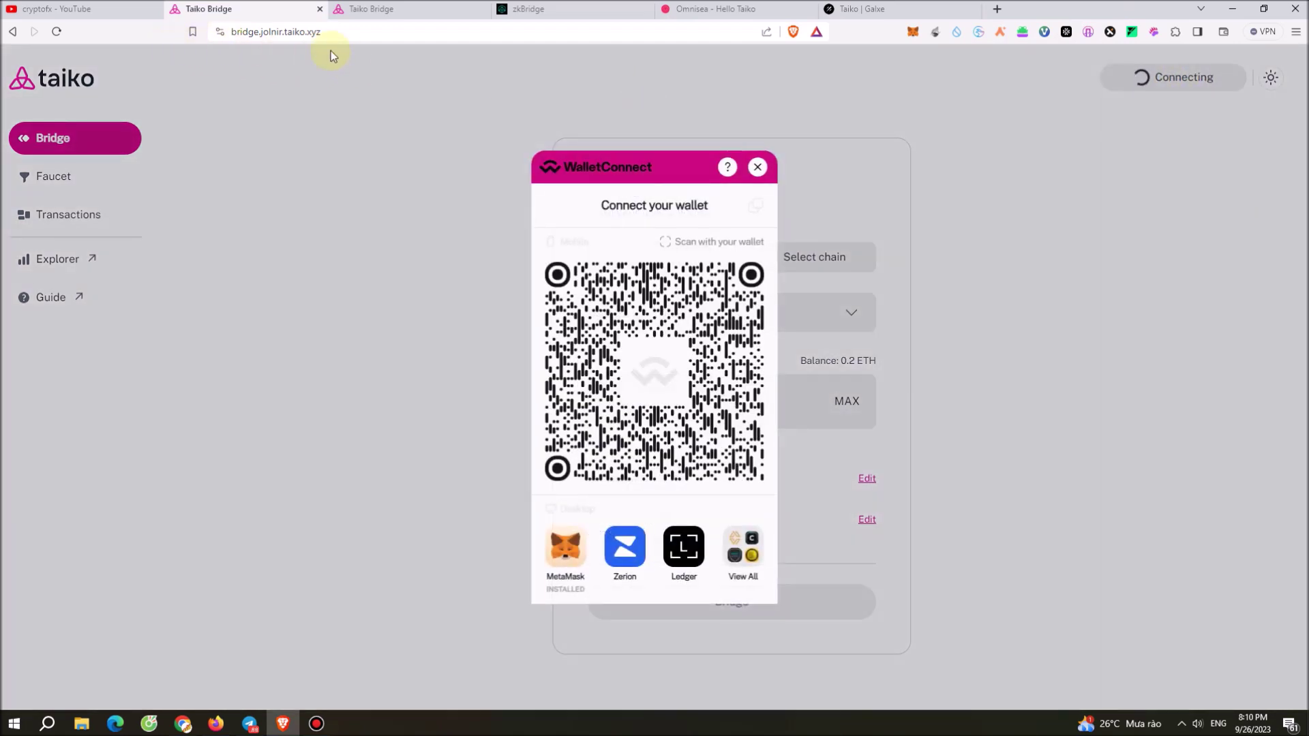
{"action": "left_click", "coordinate": [565, 576]}
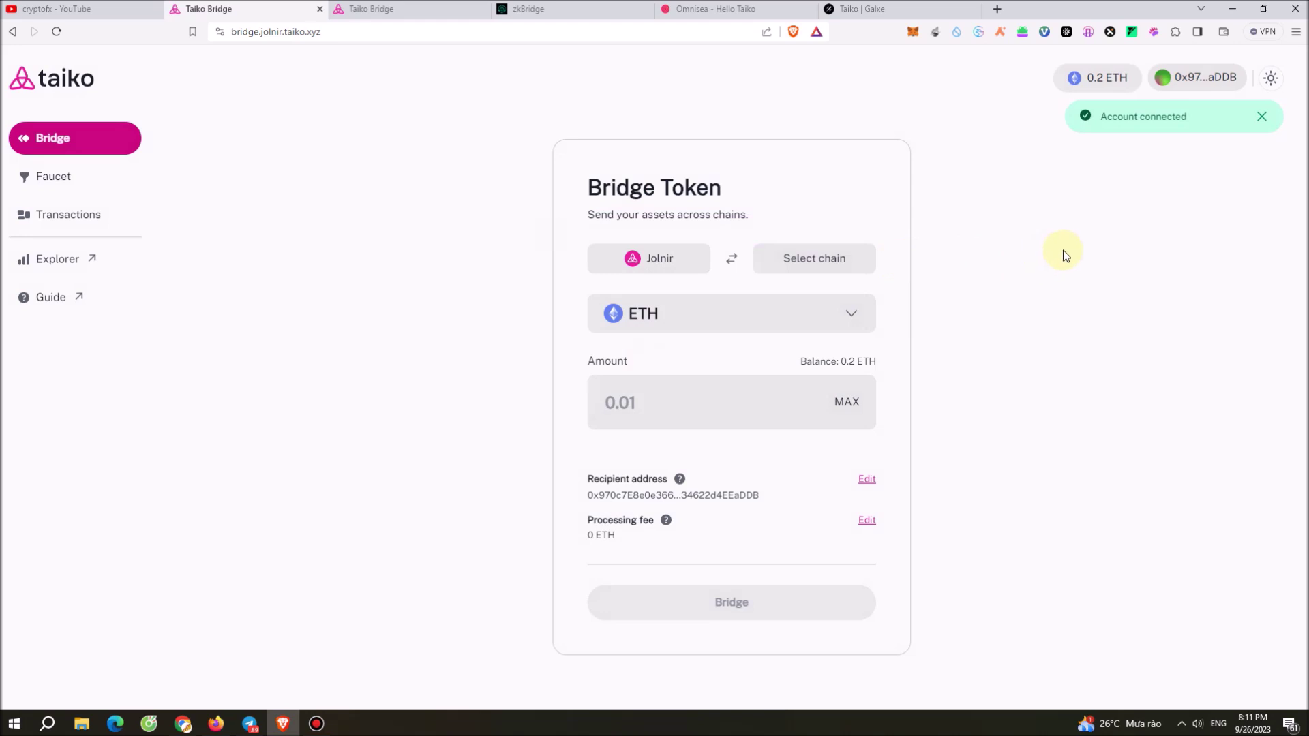
{"action": "left_click", "coordinate": [688, 404]}
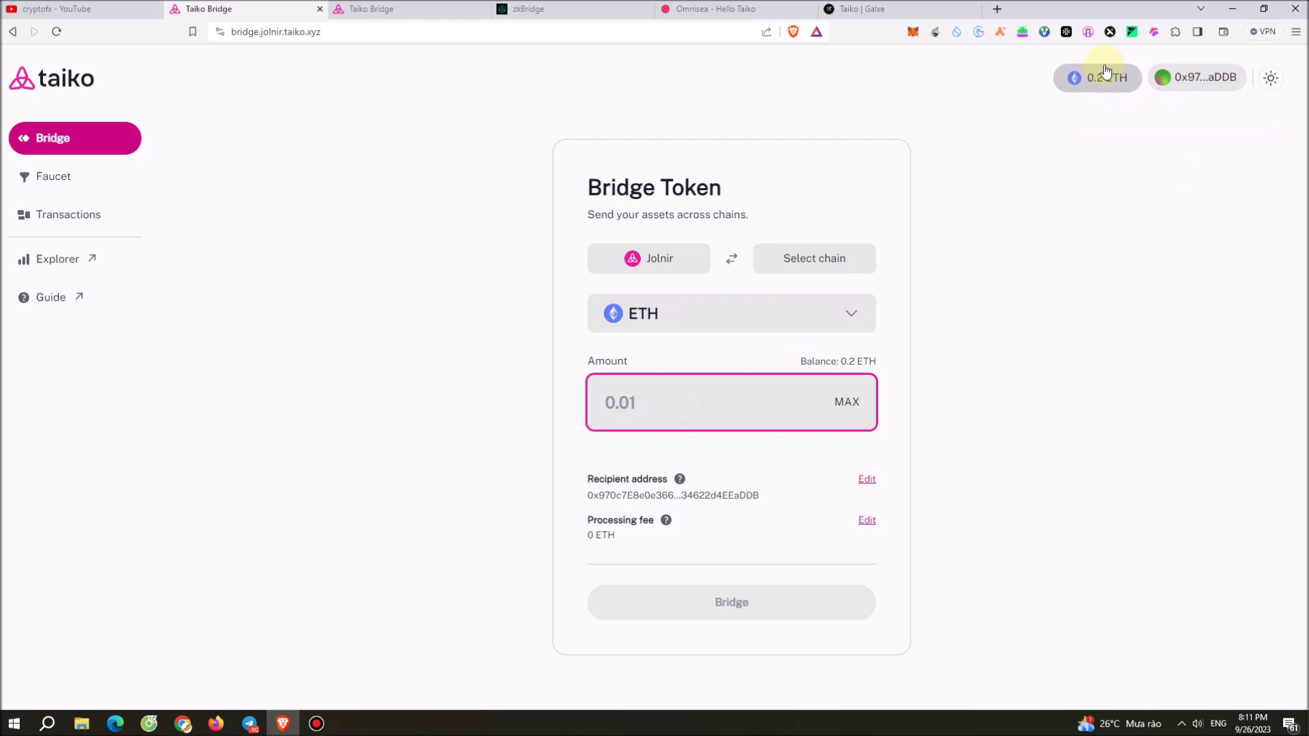
{"action": "left_click", "coordinate": [915, 34]}
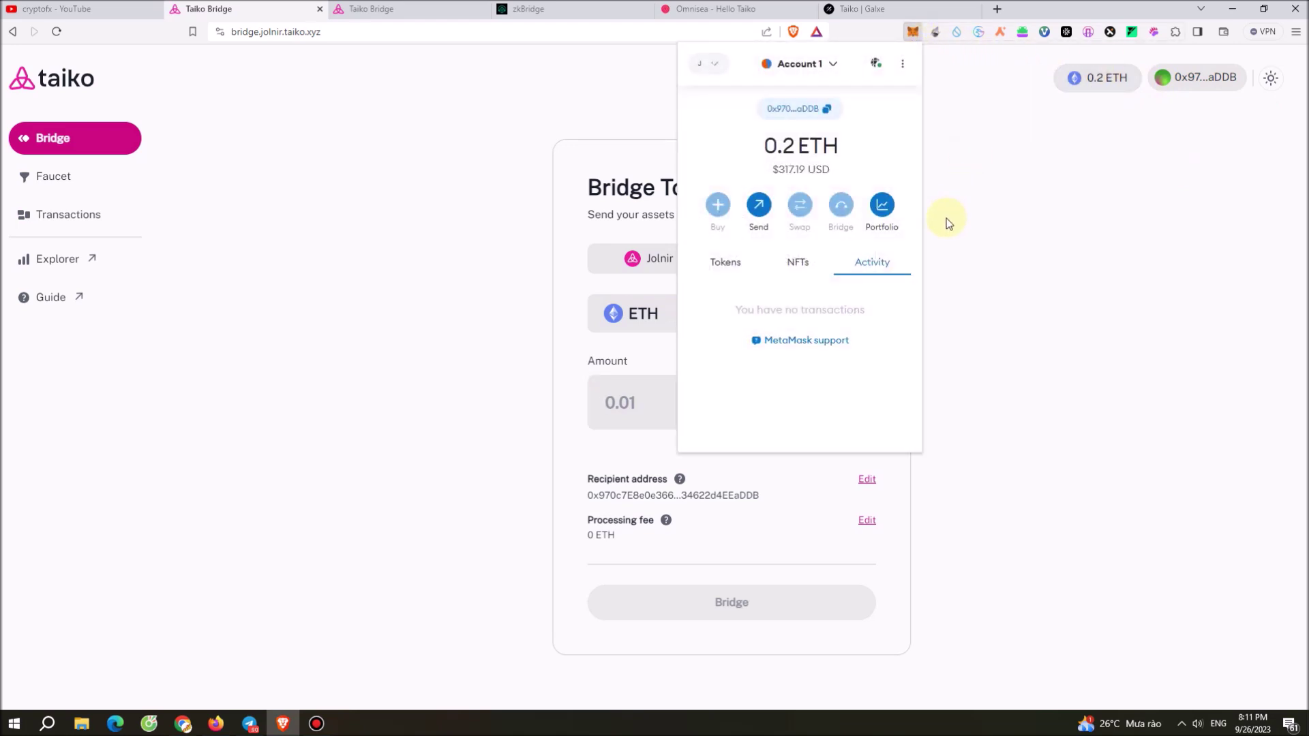
{"action": "left_click", "coordinate": [949, 220]}
{"action": "left_click", "coordinate": [644, 398]}
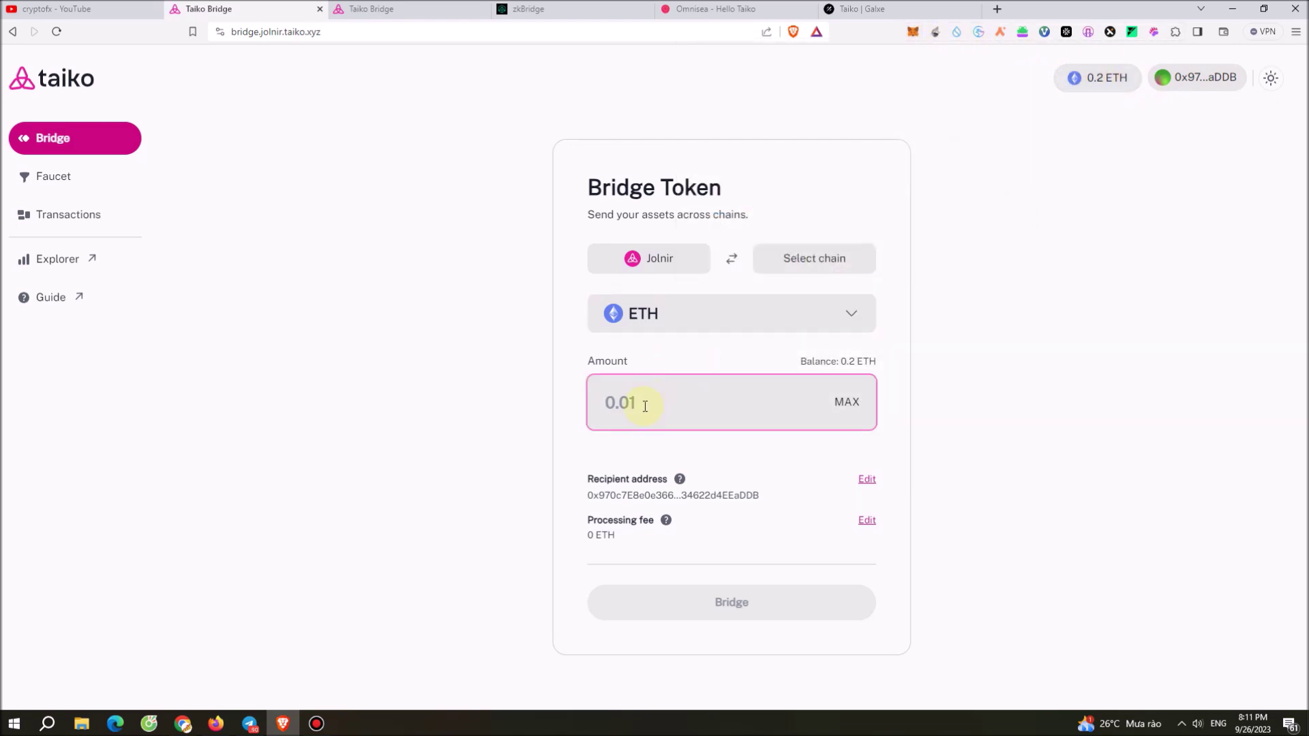
{"action": "left_click", "coordinate": [270, 549]}
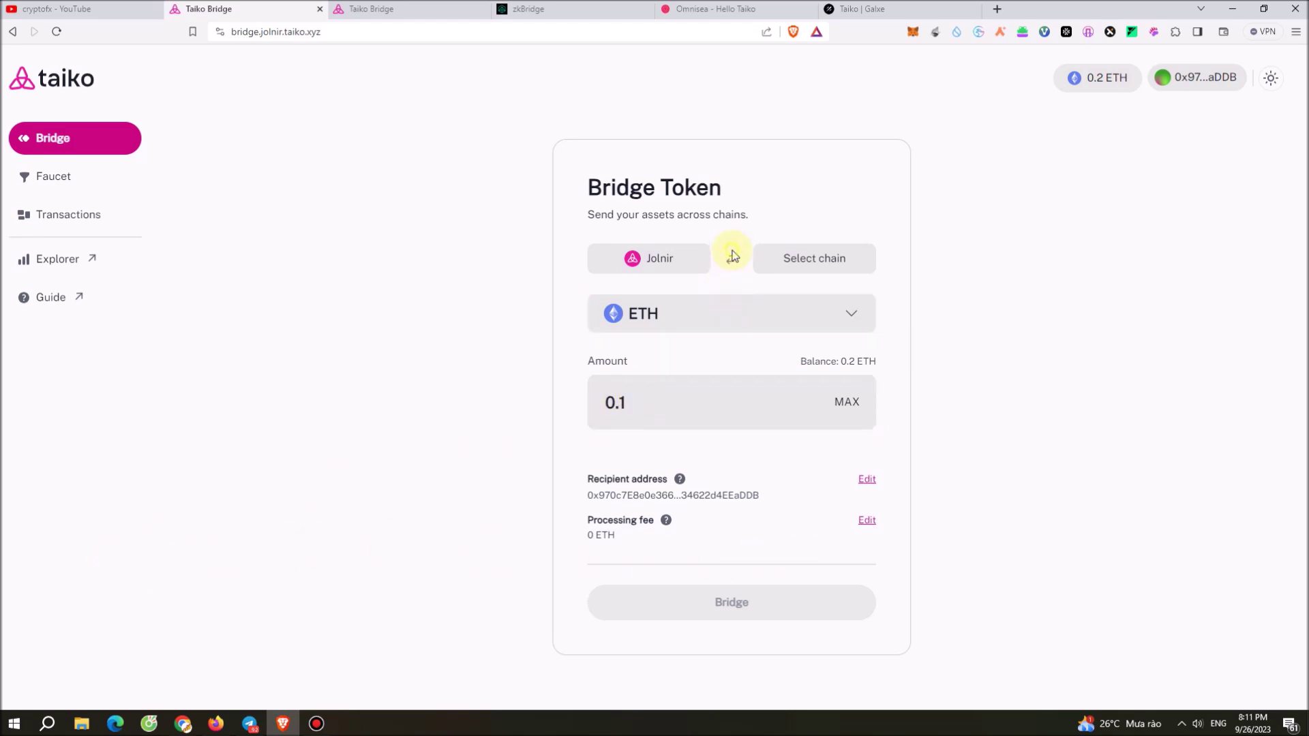
{"action": "left_click", "coordinate": [655, 259]}
Route 0.1 ETH from Sepolia to Jolnir, approving the network switch and bridge transaction in MetaMask.
{"action": "left_click", "coordinate": [573, 412]}
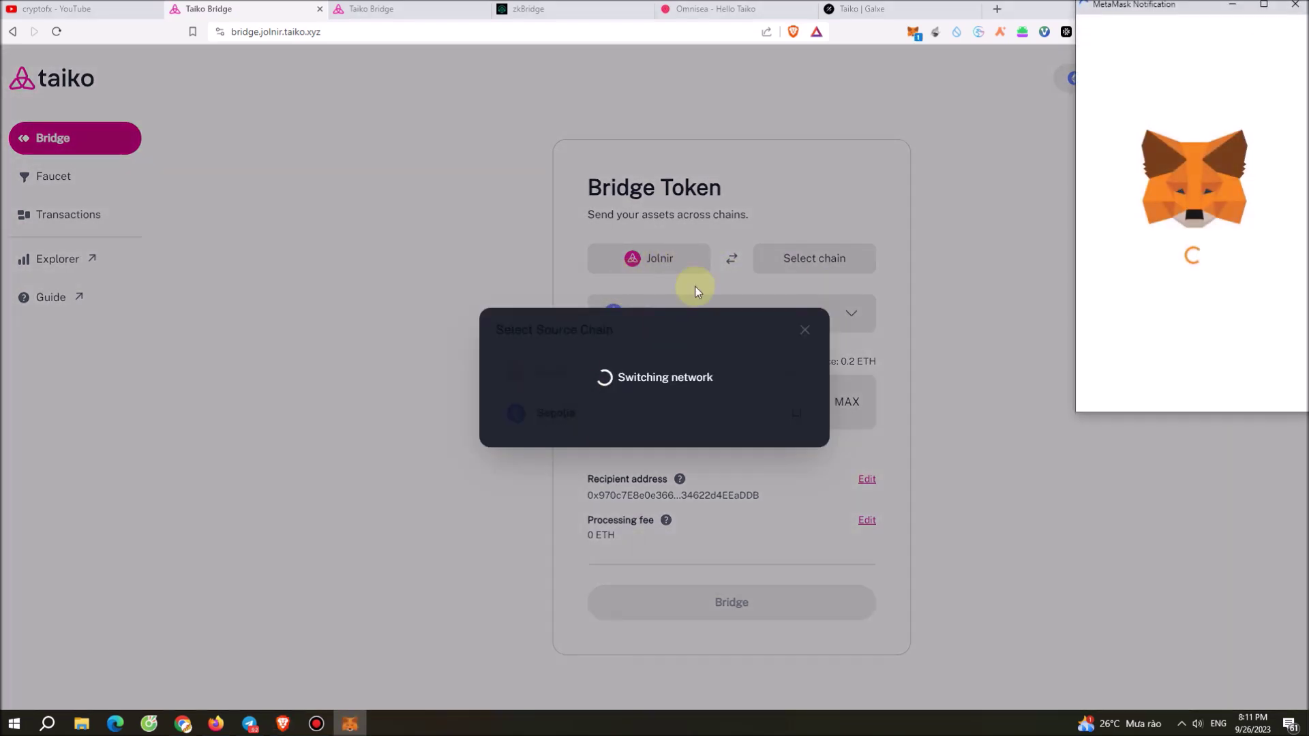
{"action": "left_click", "coordinate": [1247, 381]}
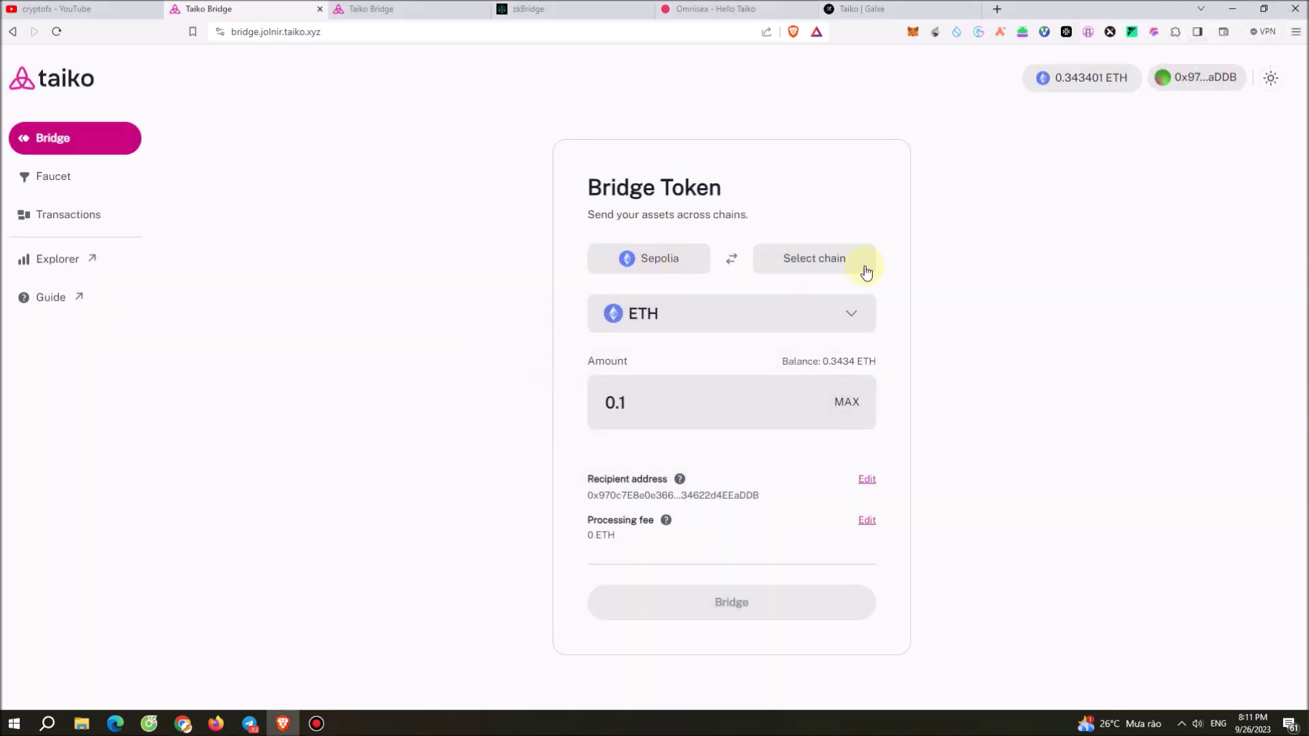
{"action": "left_click", "coordinate": [864, 271]}
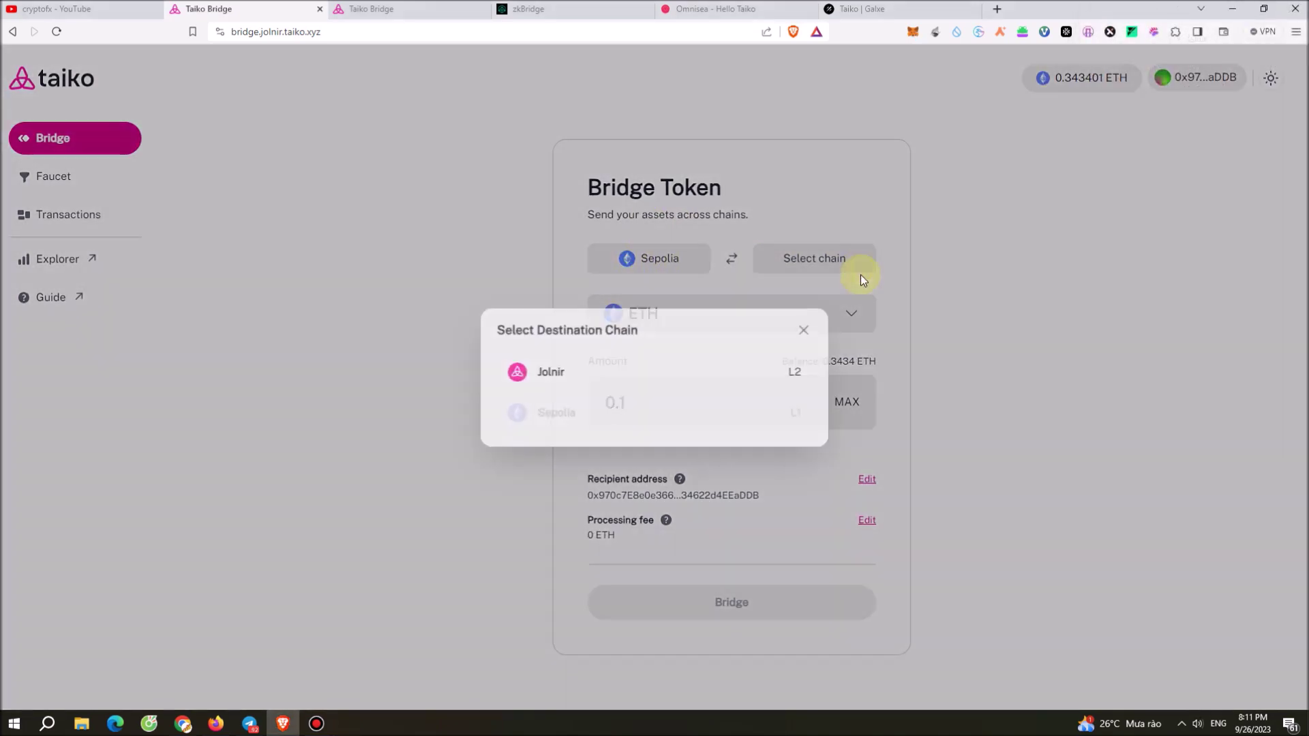
{"action": "left_click", "coordinate": [791, 382]}
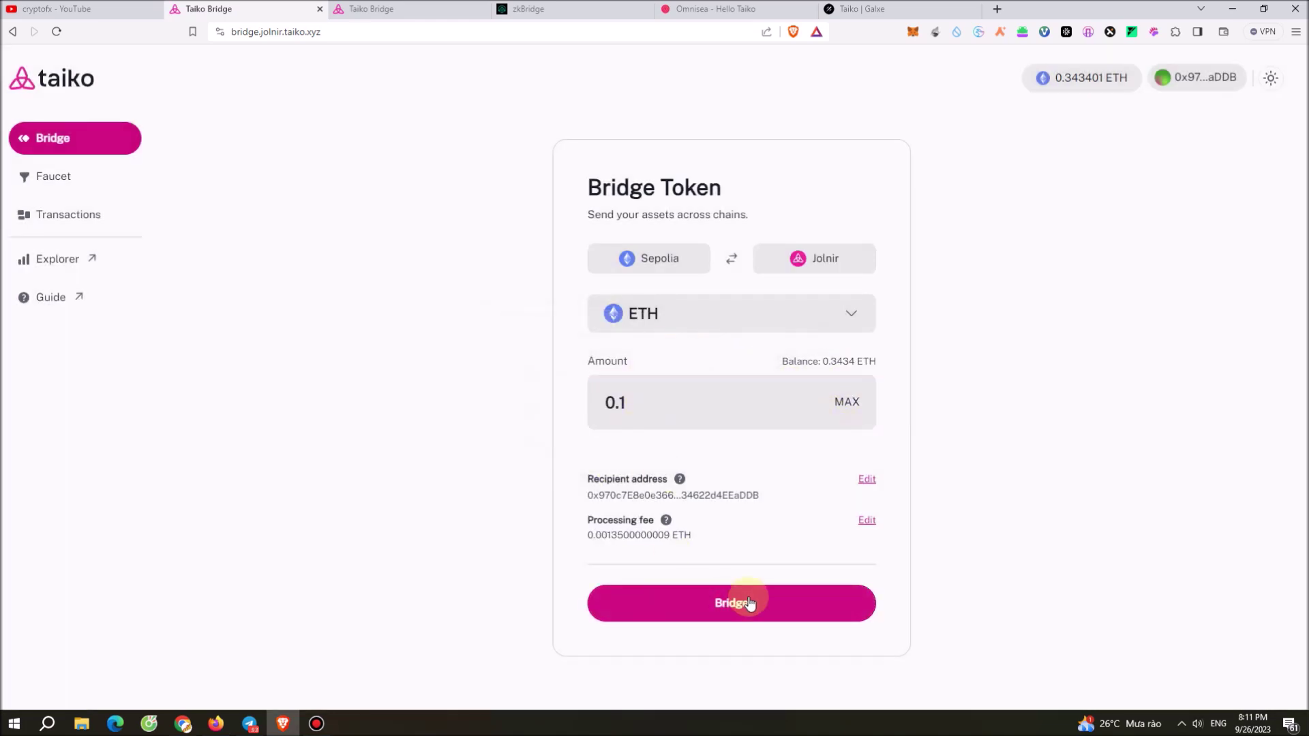
{"action": "left_click", "coordinate": [748, 602]}
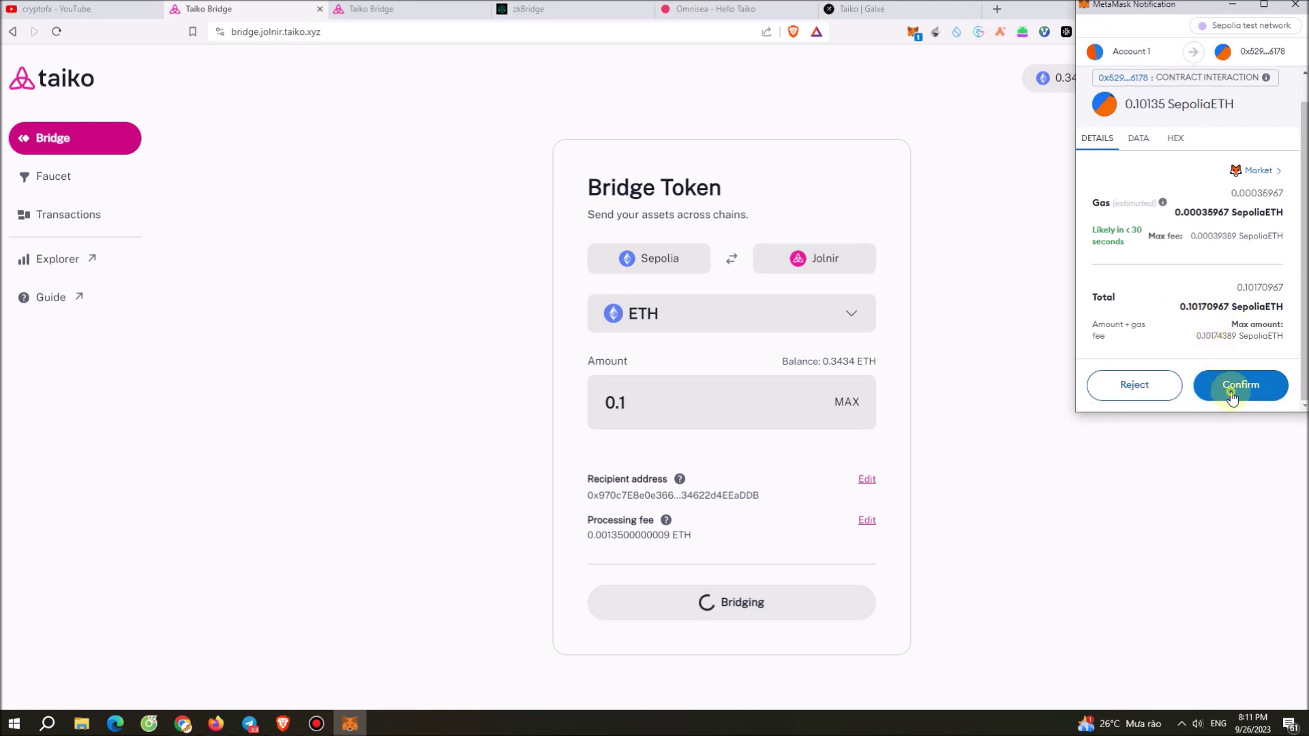
{"action": "left_click", "coordinate": [1233, 401]}
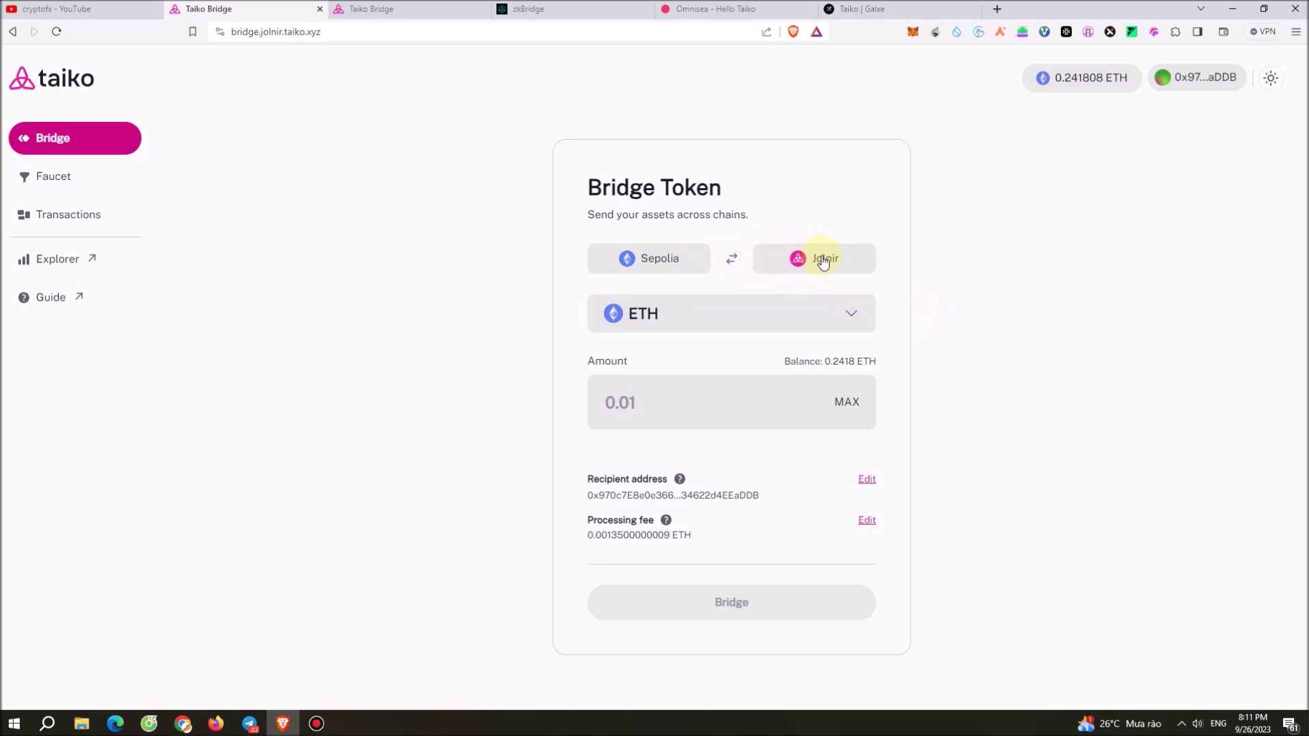
Reverse the direction to Jolnir→Sepolia and bridge 0.01 ETH, confirming the switch and transaction in MetaMask.
{"action": "left_click", "coordinate": [735, 260]}
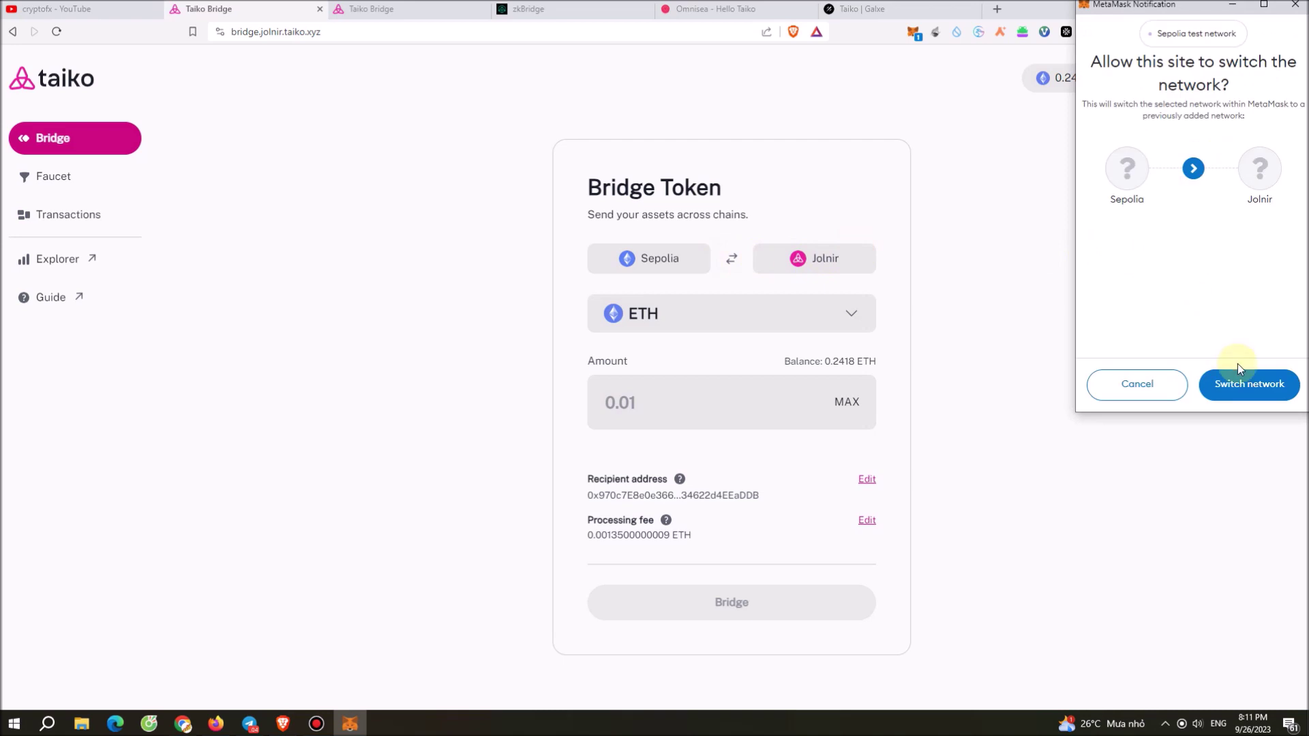
{"action": "left_click", "coordinate": [1248, 383]}
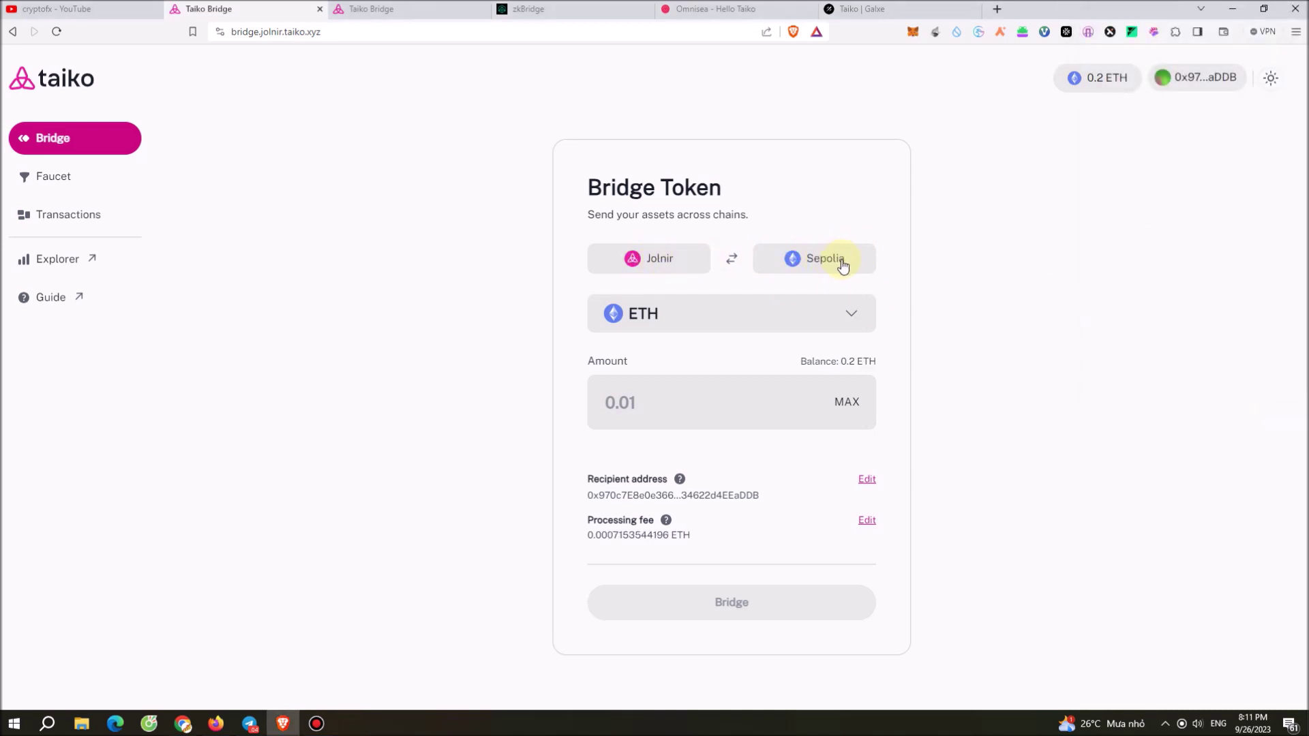
{"action": "left_click", "coordinate": [708, 397]}
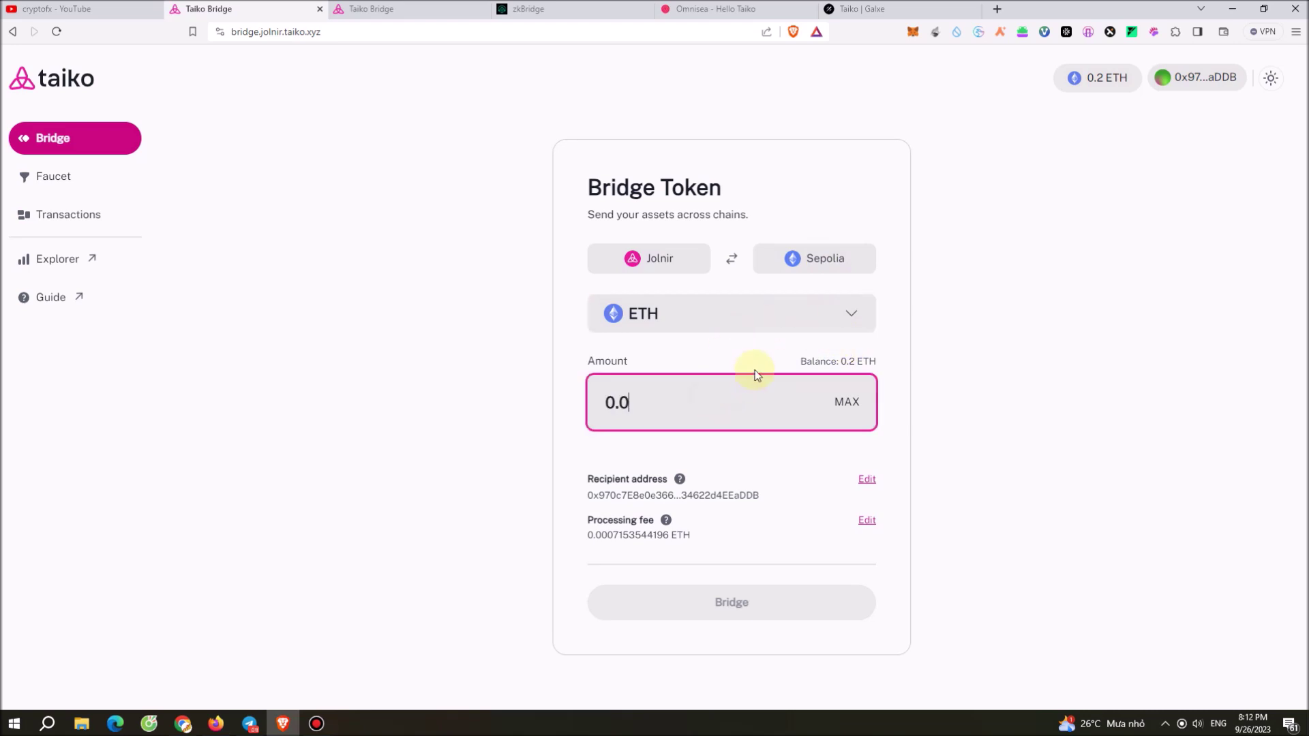
{"action": "left_click", "coordinate": [284, 518]}
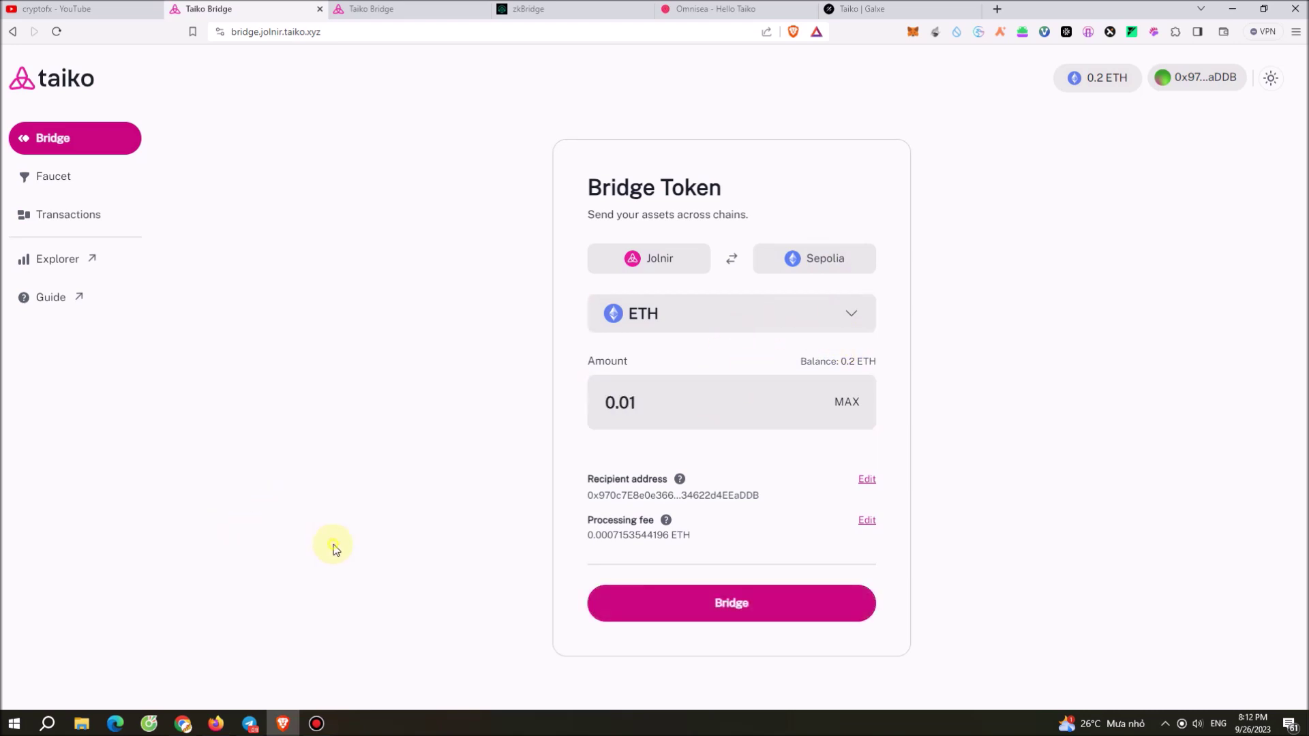
{"action": "left_click", "coordinate": [655, 599]}
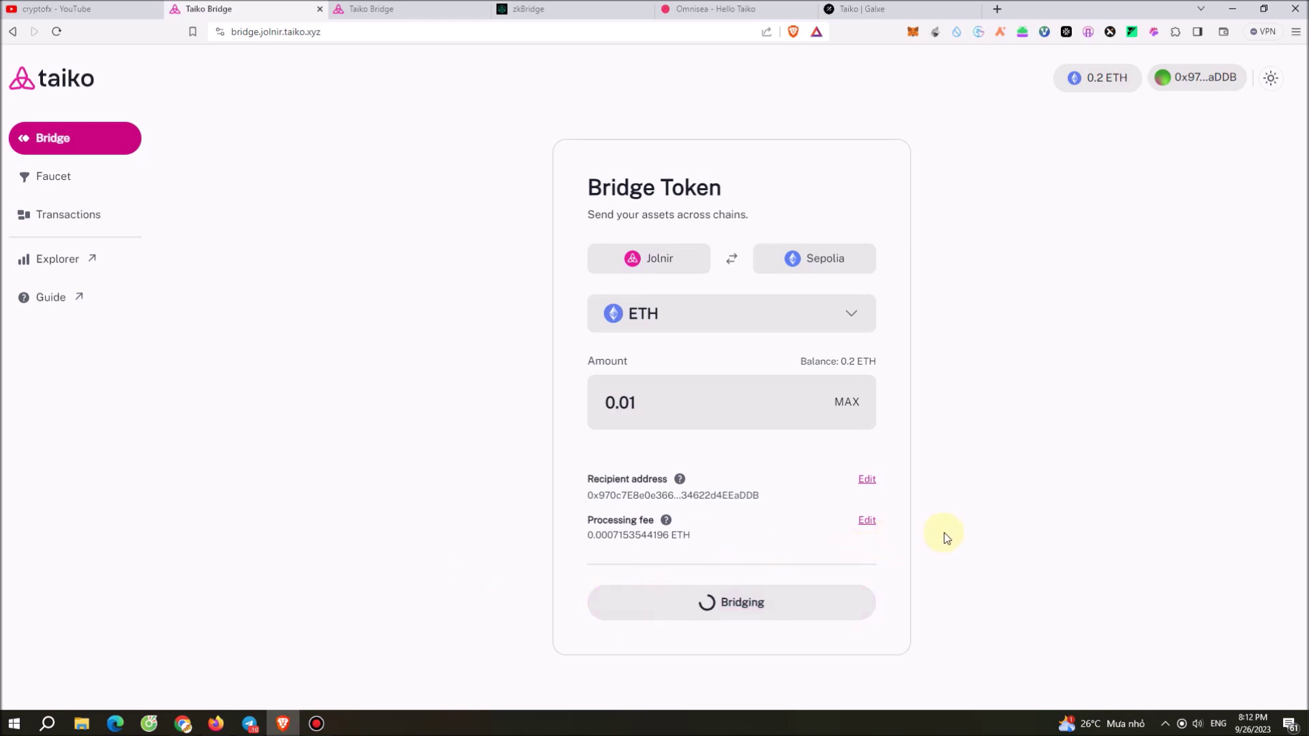
{"action": "scroll", "coordinate": [1227, 351], "scroll_direction": "down", "scroll_amount": 3}
{"action": "left_click", "coordinate": [1253, 388]}
{"action": "left_click", "coordinate": [62, 175]}
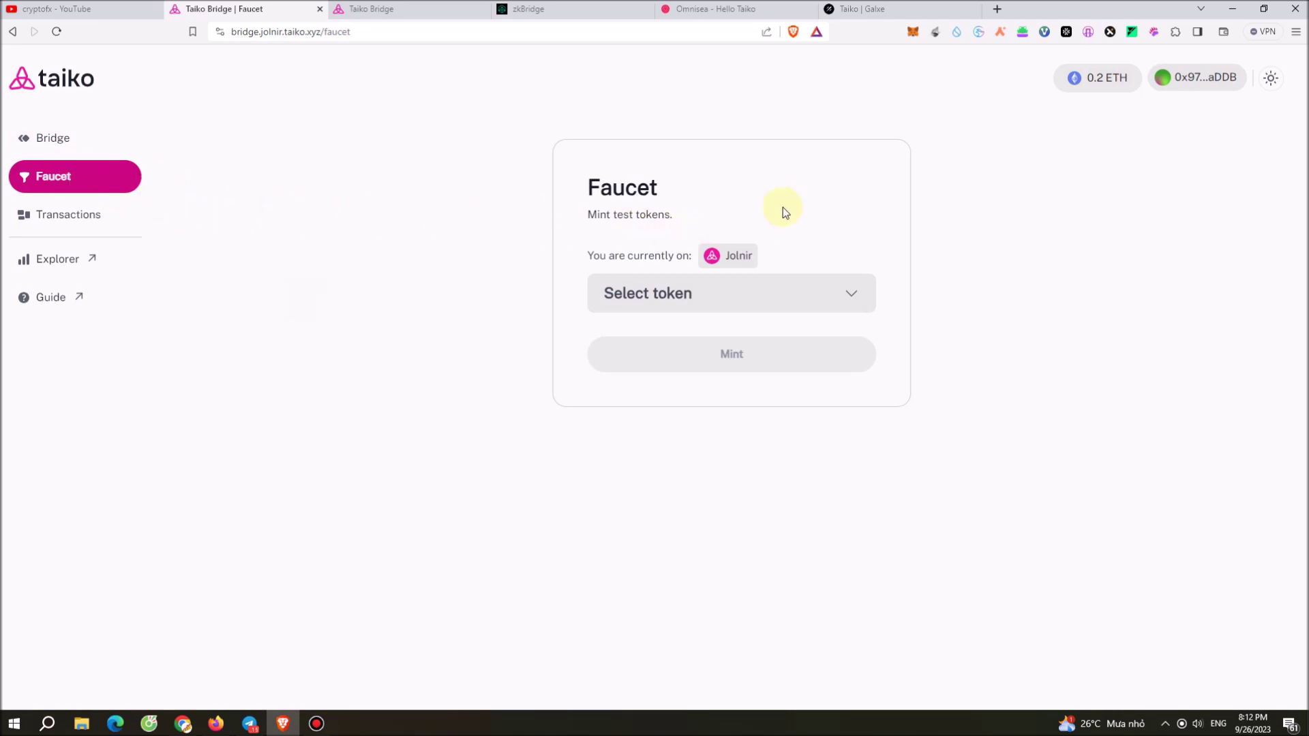
{"action": "left_click", "coordinate": [809, 307]}
{"action": "left_click", "coordinate": [775, 345]}
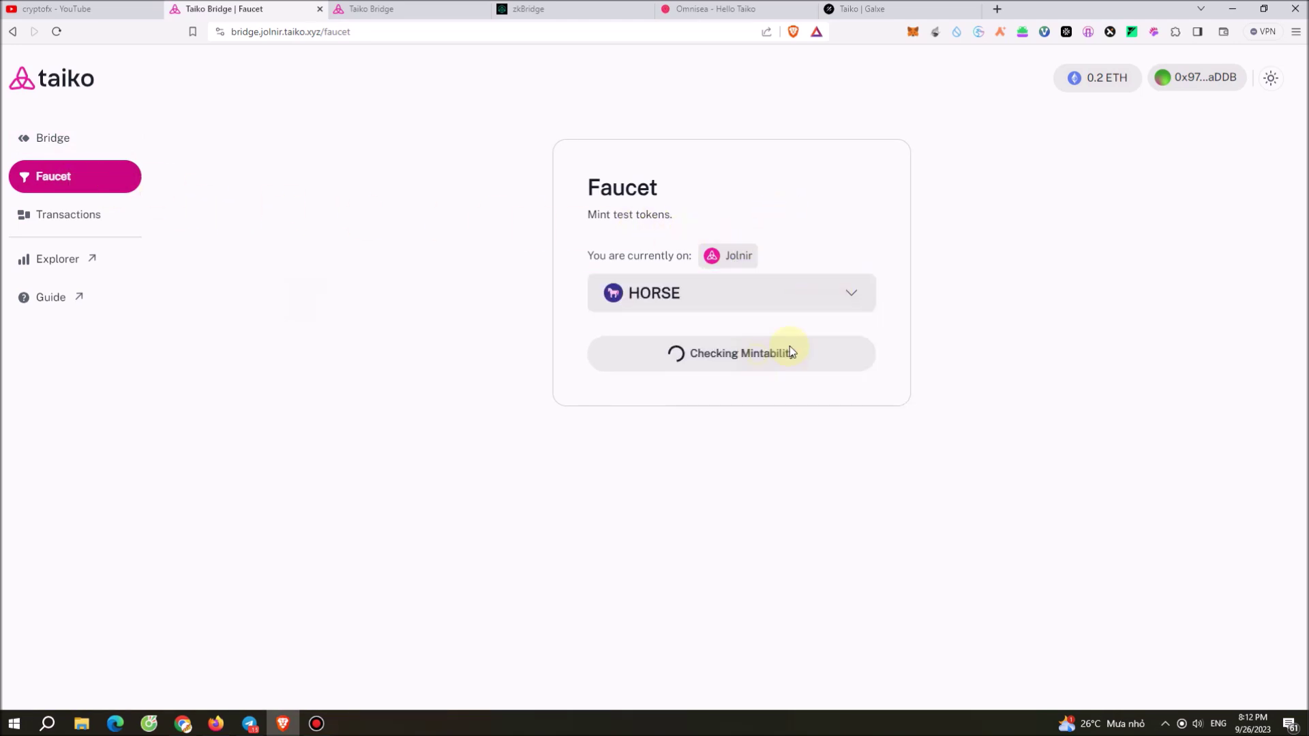
{"action": "left_click", "coordinate": [807, 295]}
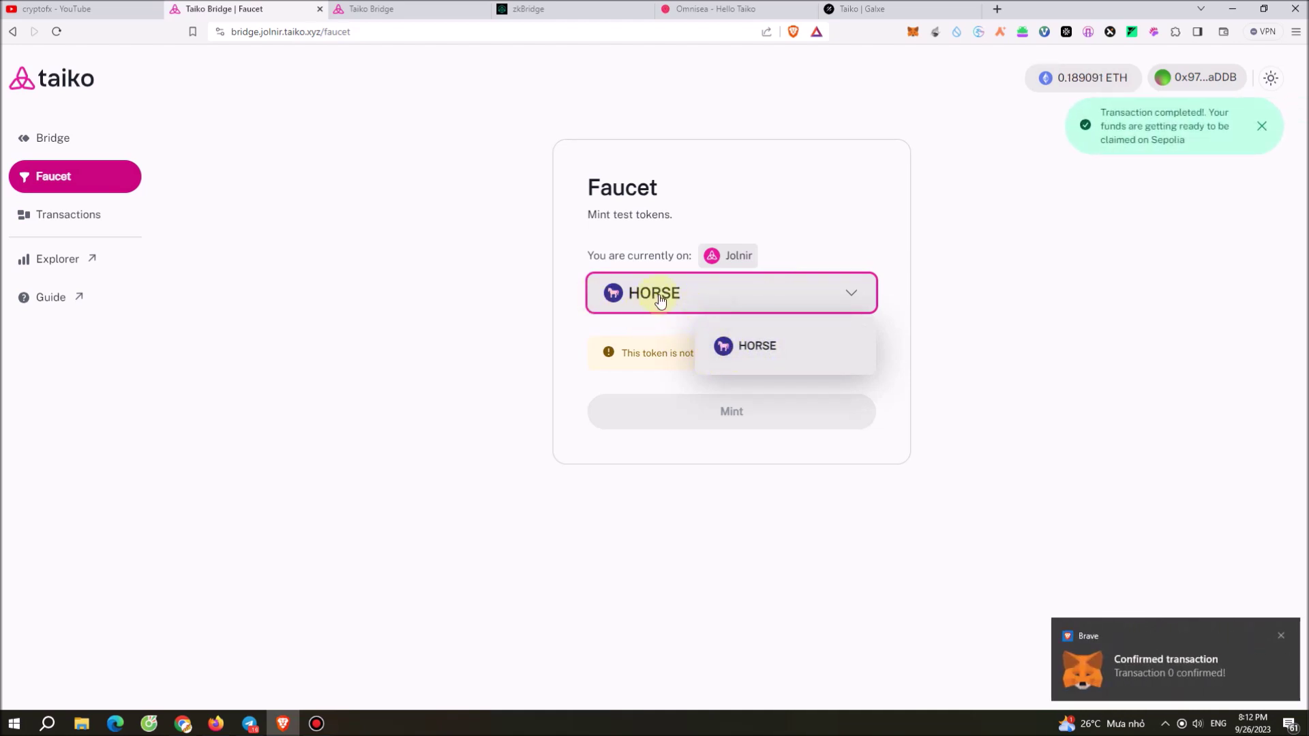
{"action": "left_click", "coordinate": [776, 358]}
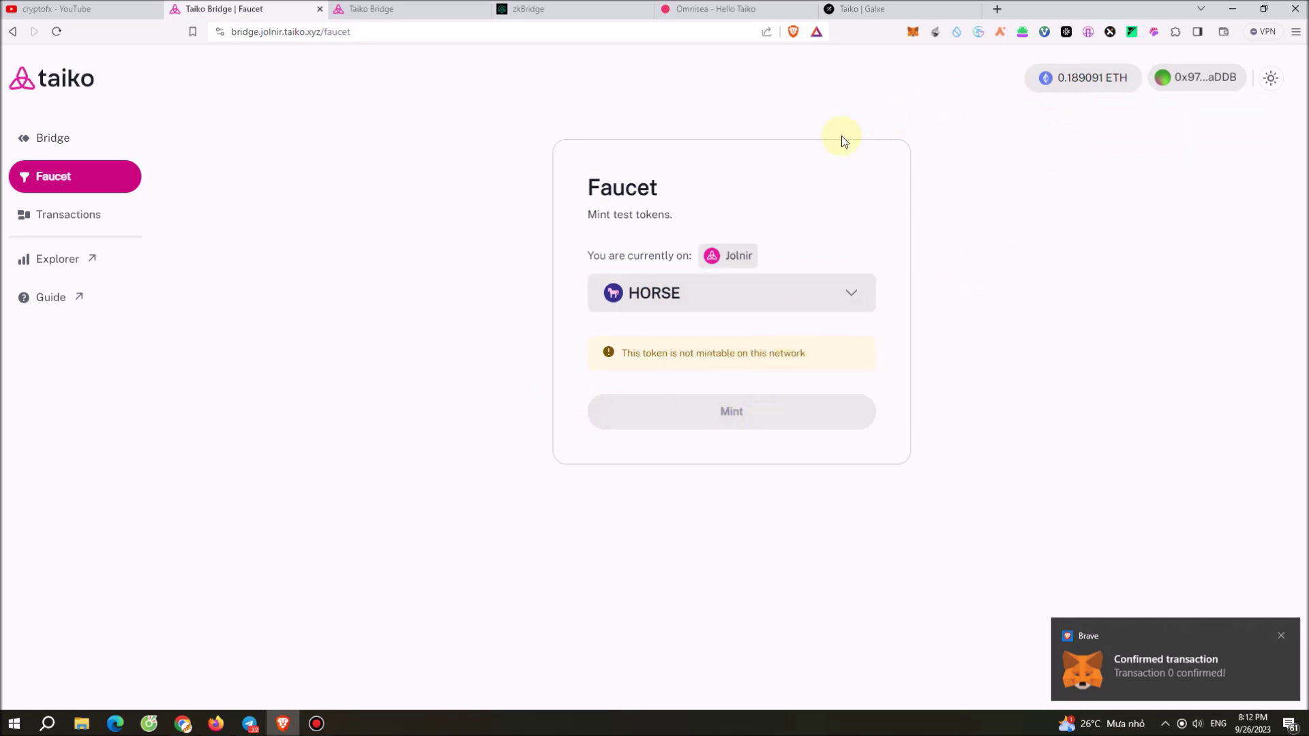
{"action": "left_click", "coordinate": [57, 32]}
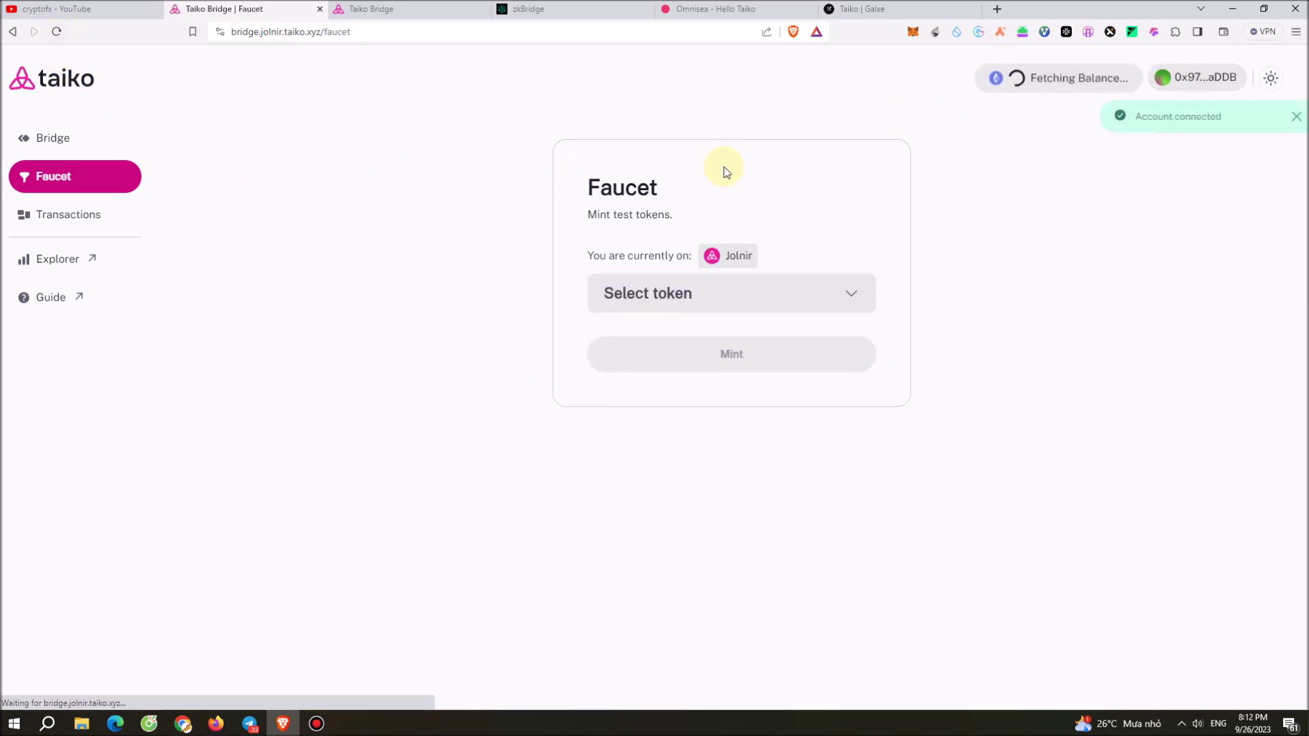
Switch the faucet to Sepolia and mint HORSE test tokens, confirming the mint in MetaMask.
{"action": "left_click", "coordinate": [730, 262]}
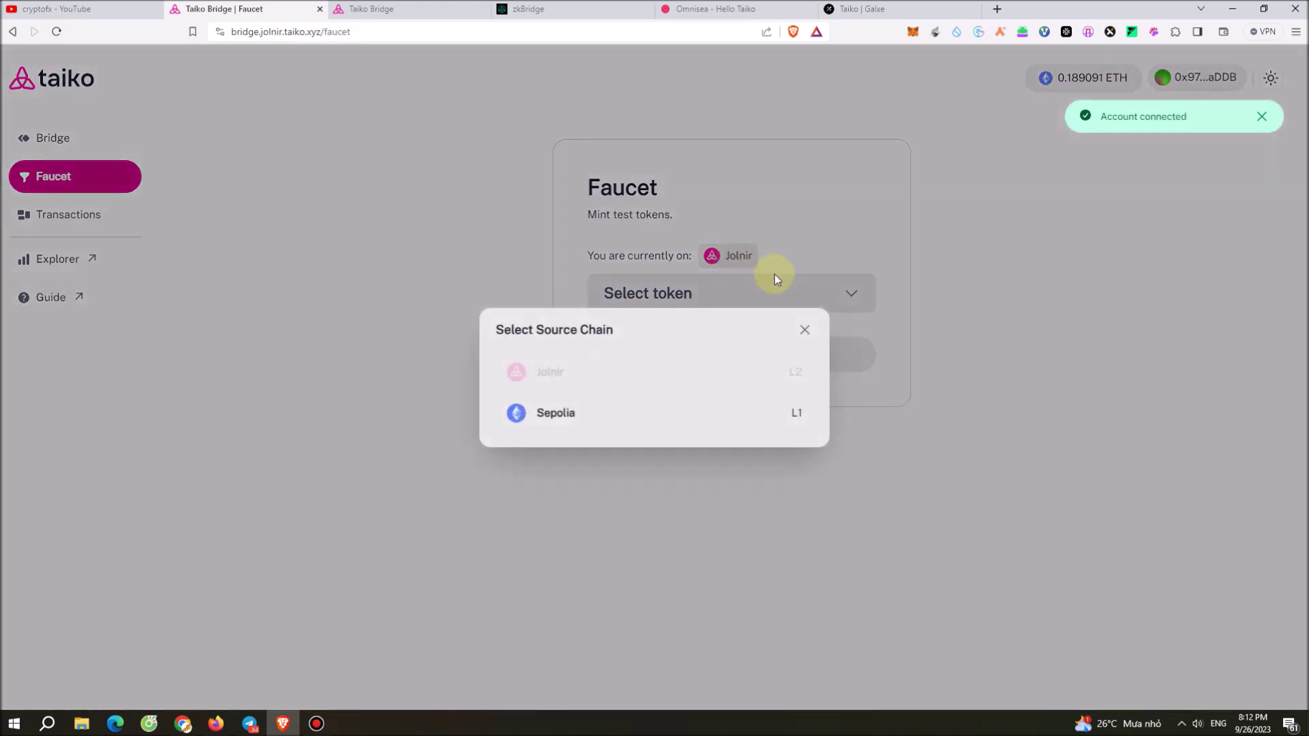
{"action": "left_click", "coordinate": [556, 415]}
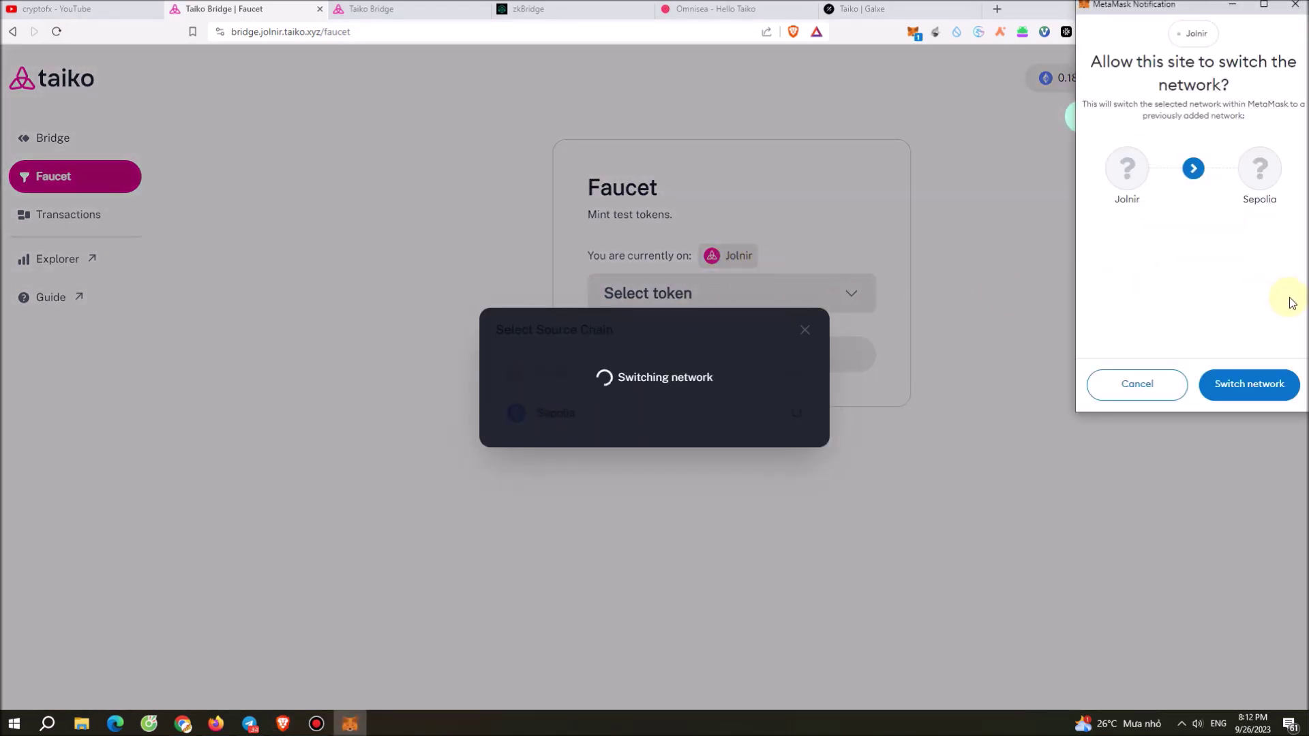
{"action": "left_click", "coordinate": [1262, 384]}
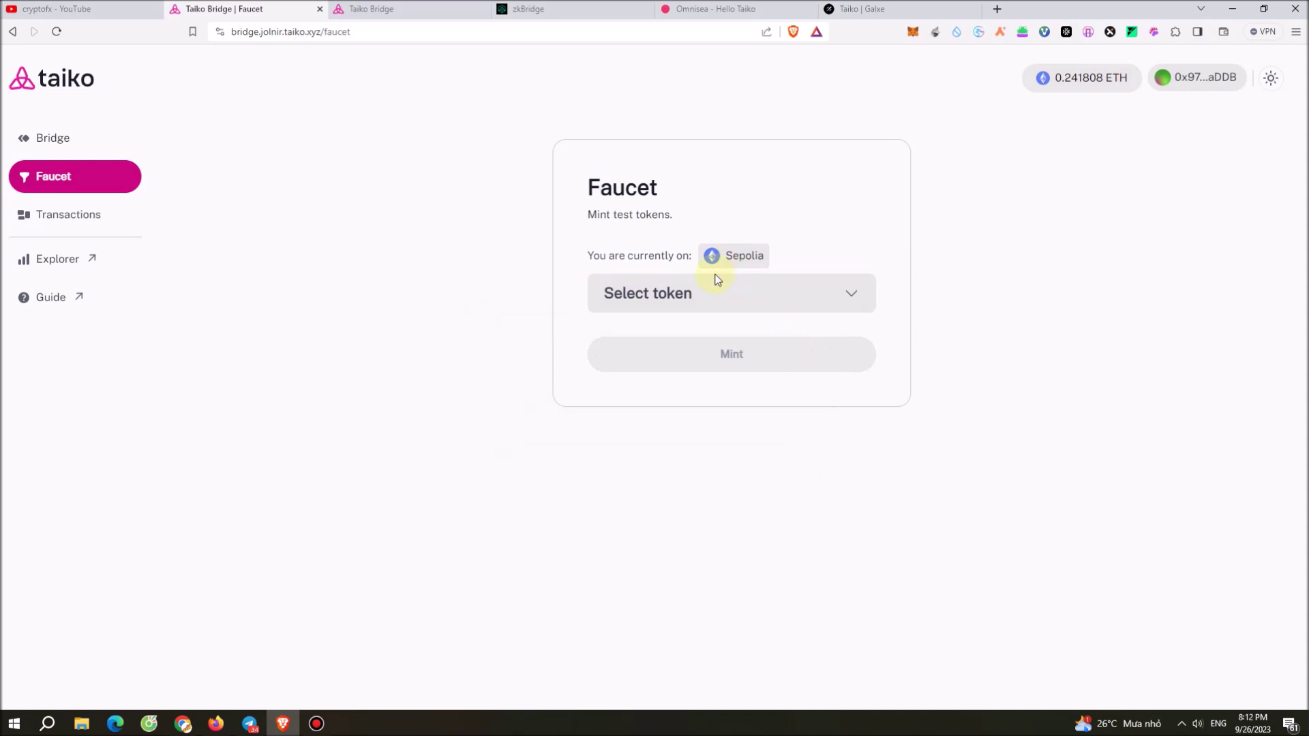
{"action": "left_click", "coordinate": [739, 303]}
{"action": "left_click", "coordinate": [749, 348]}
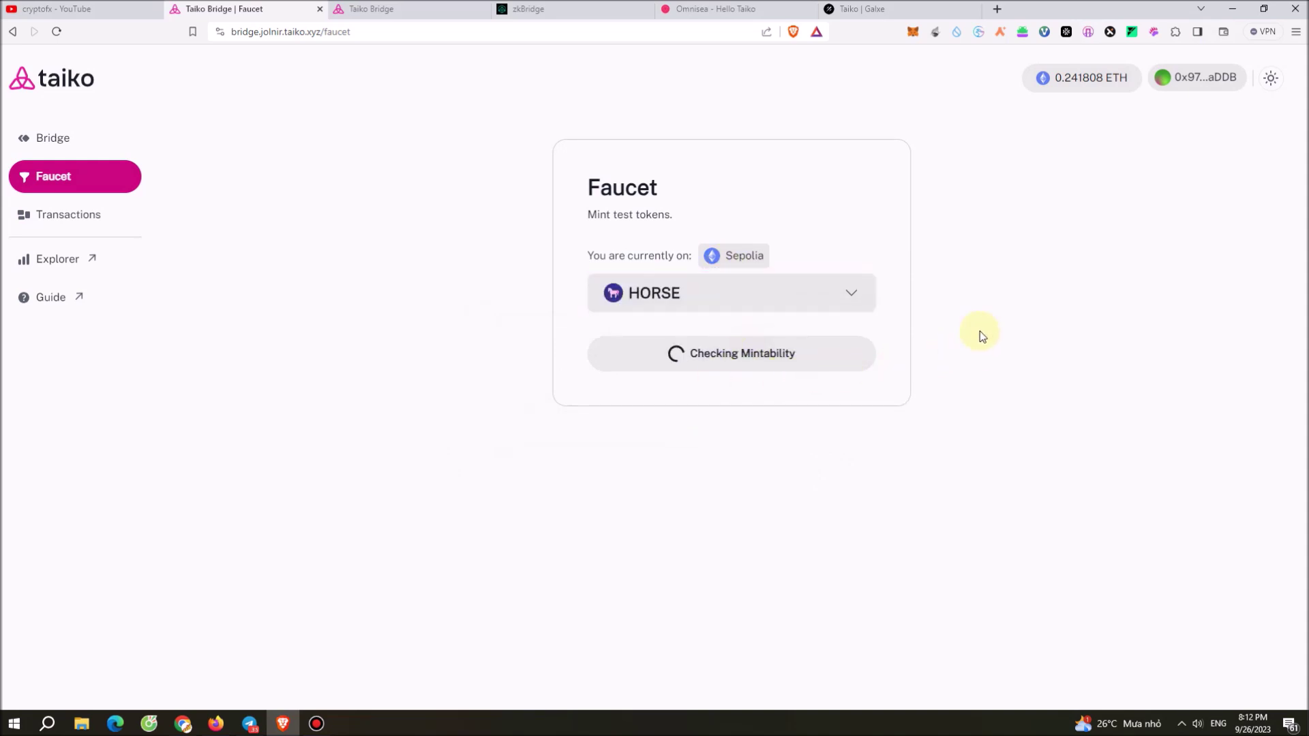
{"action": "left_click", "coordinate": [756, 360]}
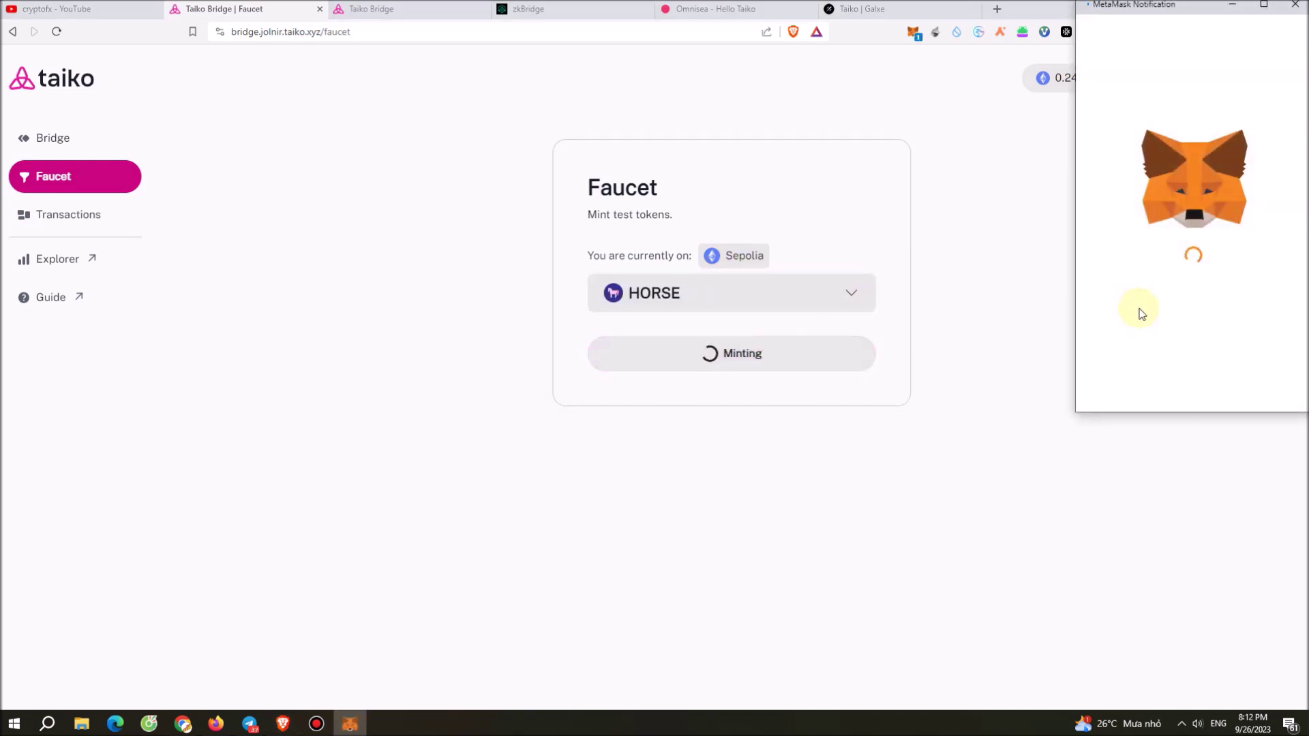
{"action": "left_click", "coordinate": [1241, 382]}
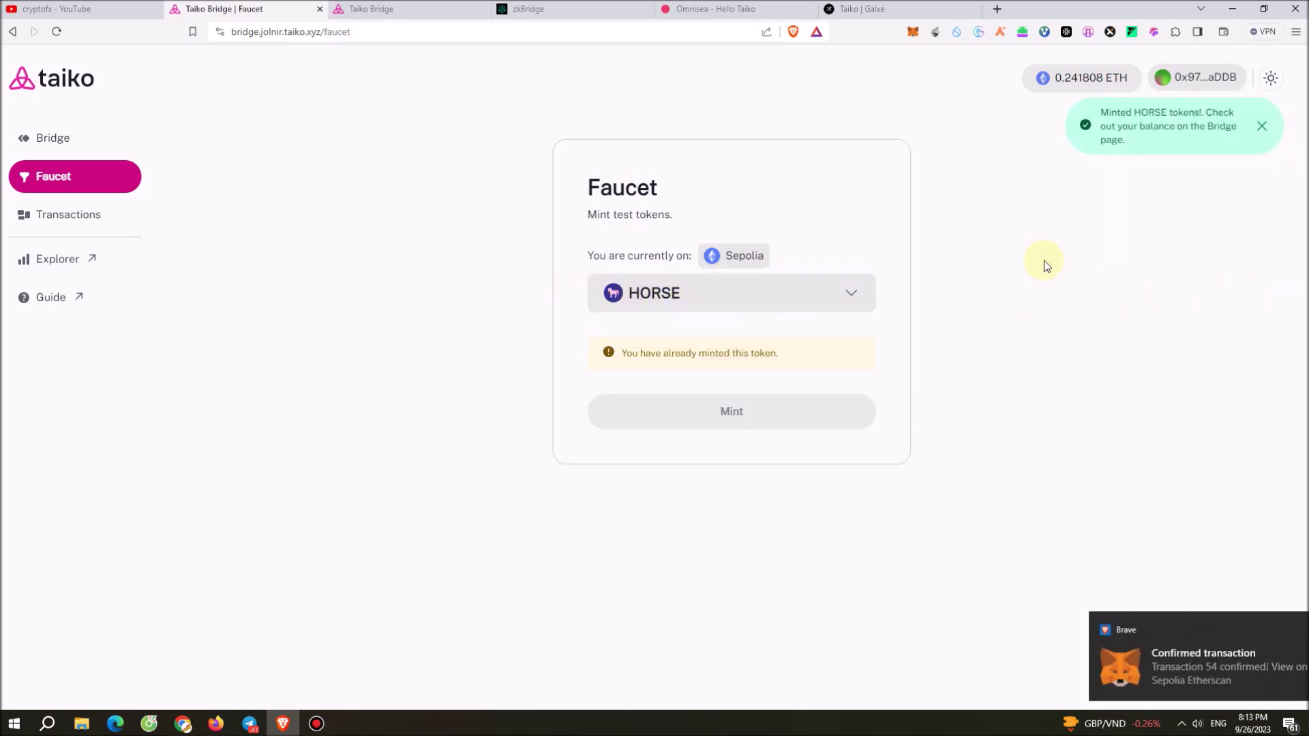
On the bridge form, choose HORSE as the token and enter an amount of 40.
{"action": "left_click", "coordinate": [57, 144]}
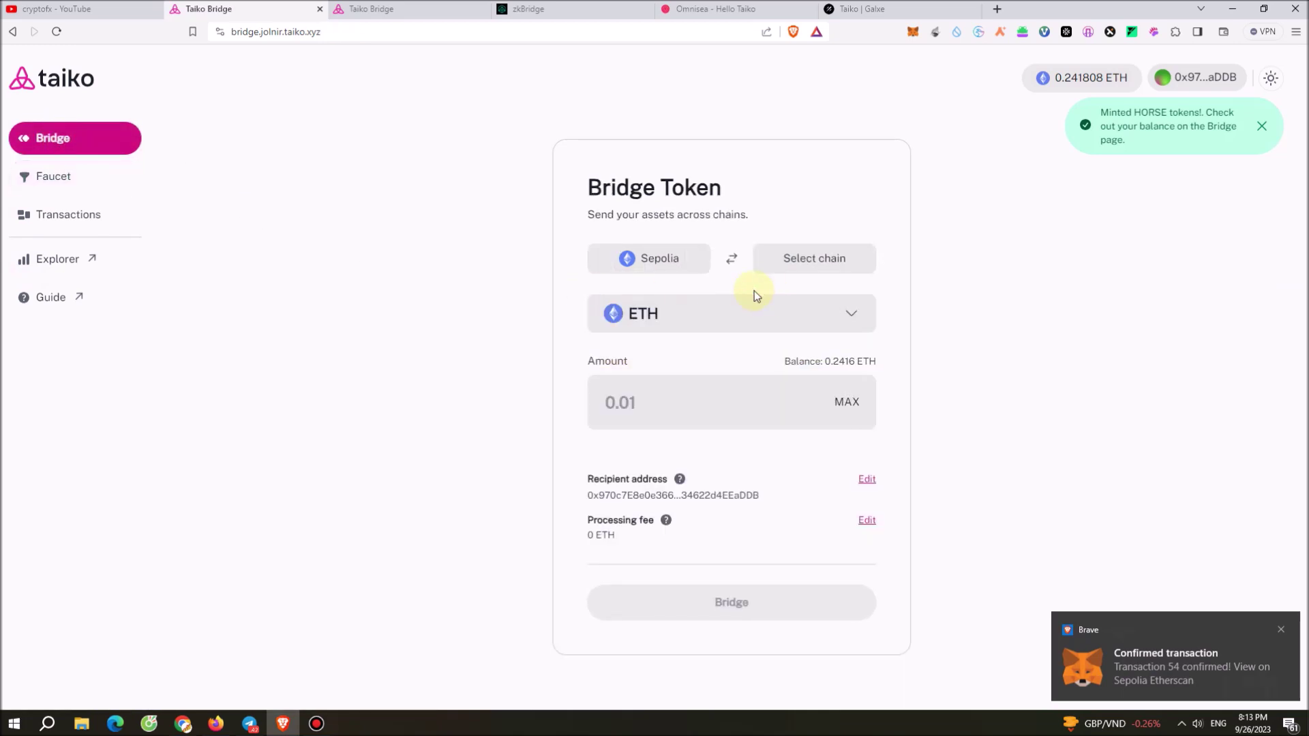
{"action": "left_click", "coordinate": [760, 326]}
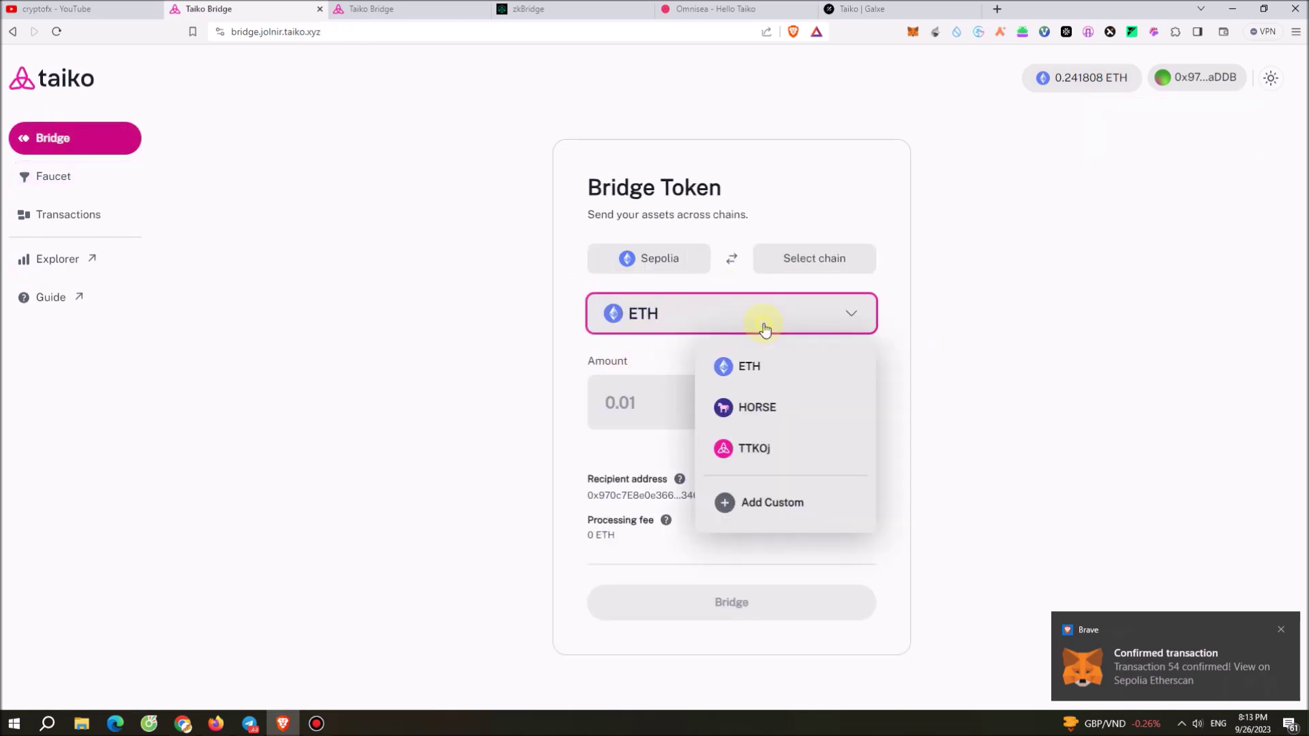
{"action": "left_click", "coordinate": [760, 408]}
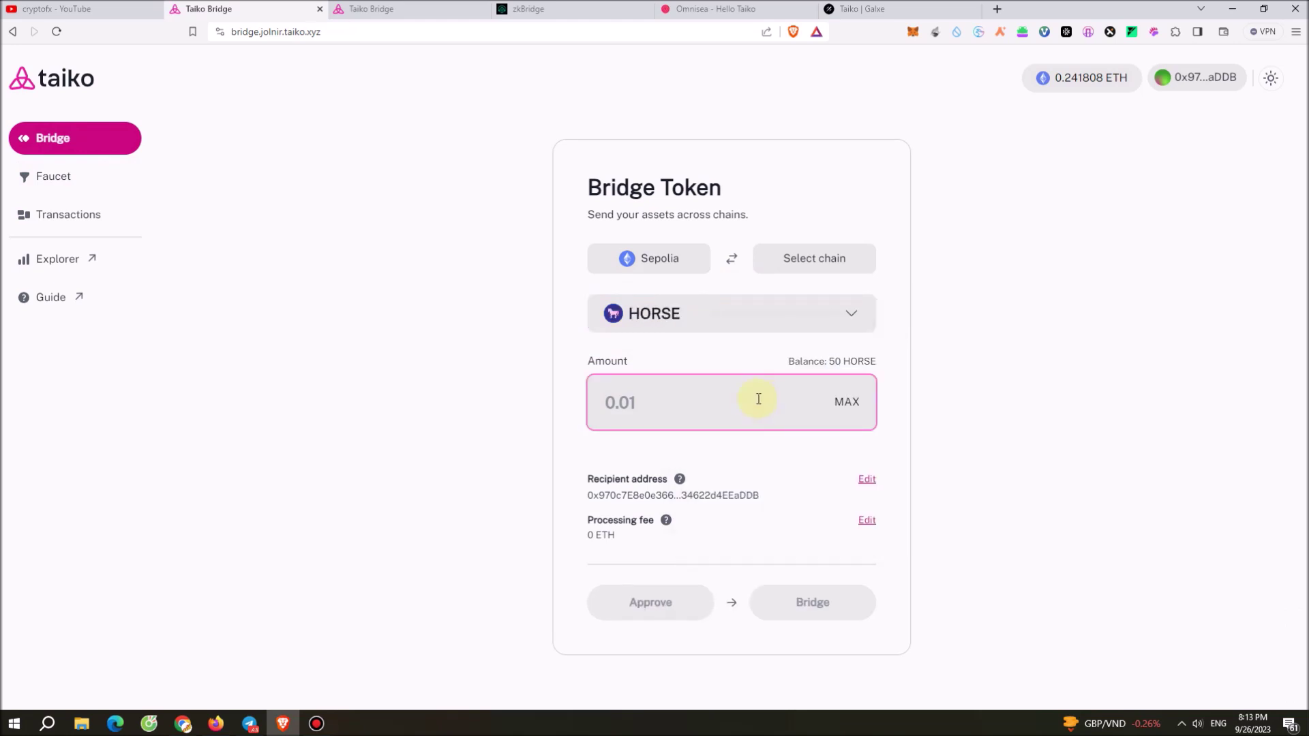
{"action": "left_click", "coordinate": [748, 403]}
{"action": "type", "text": "40"}
{"action": "left_click", "coordinate": [419, 529]}
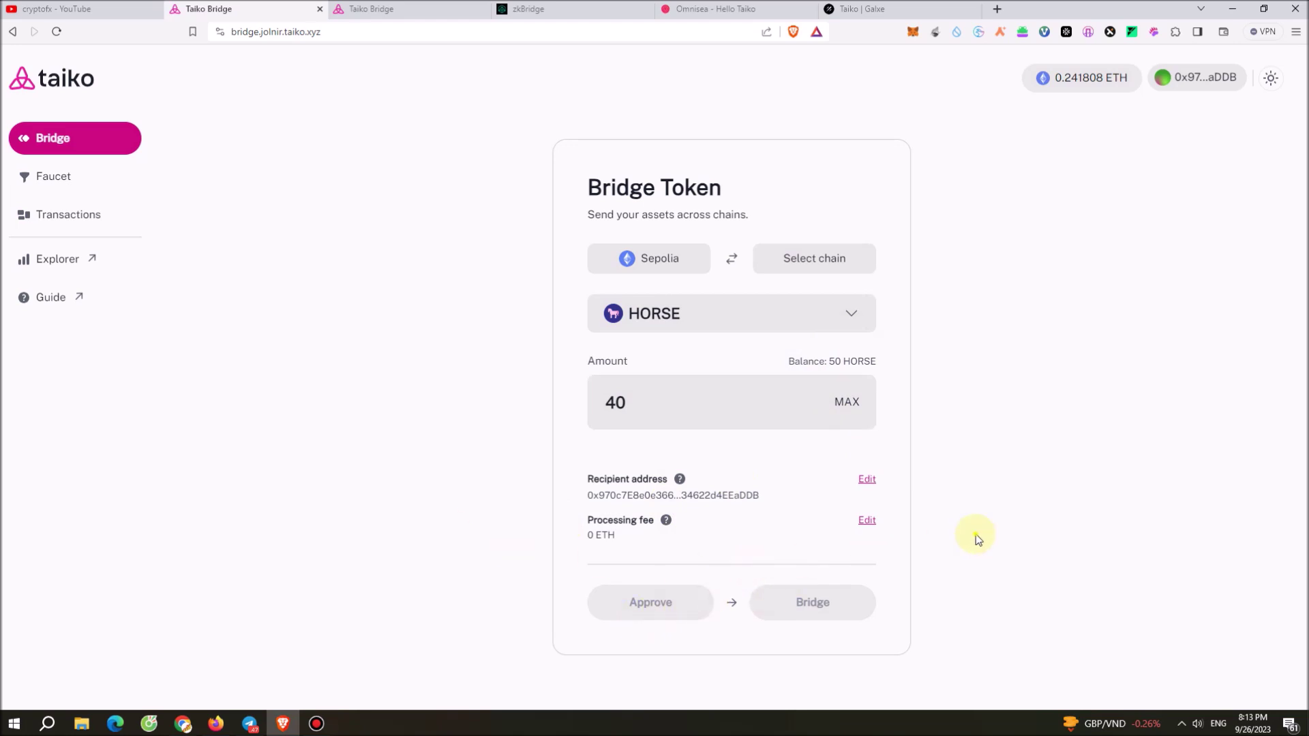
Set Jolnir as destination from Sepolia and approve a 40 HORSE spending cap in MetaMask.
{"action": "left_click", "coordinate": [681, 272]}
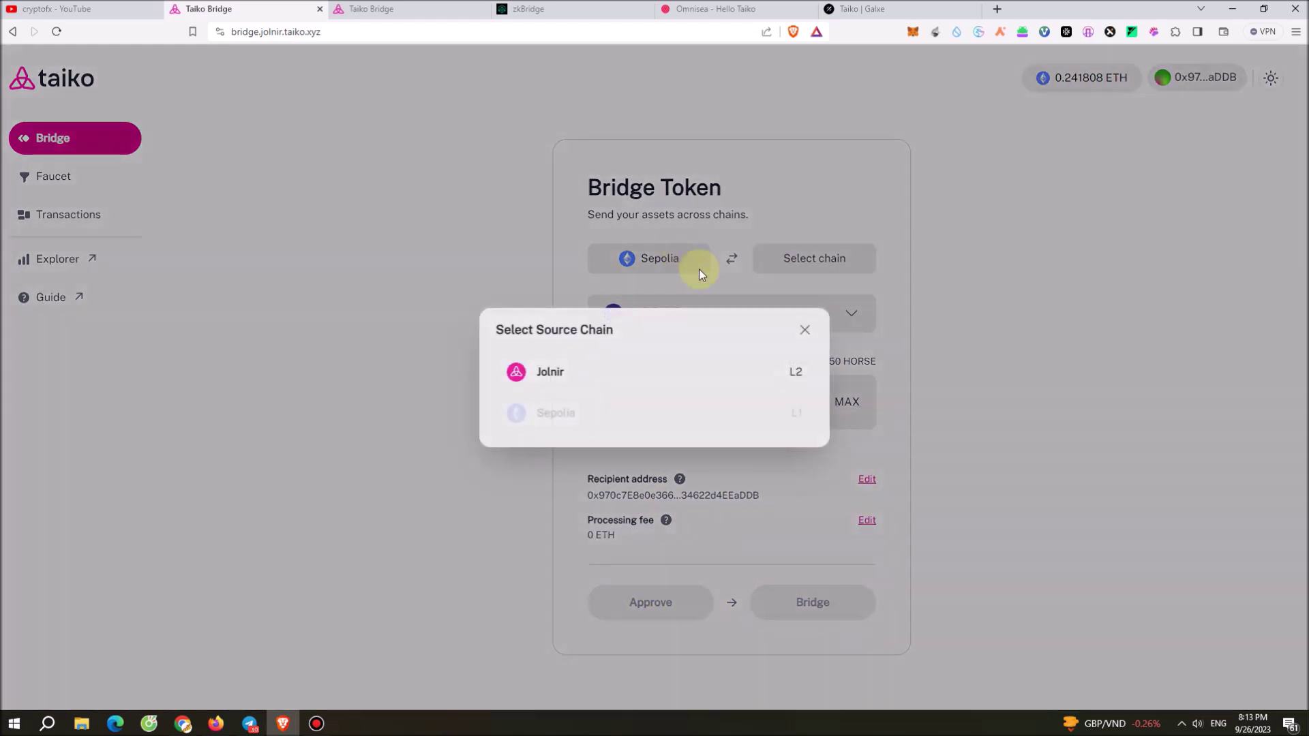
{"action": "left_click", "coordinate": [792, 331]}
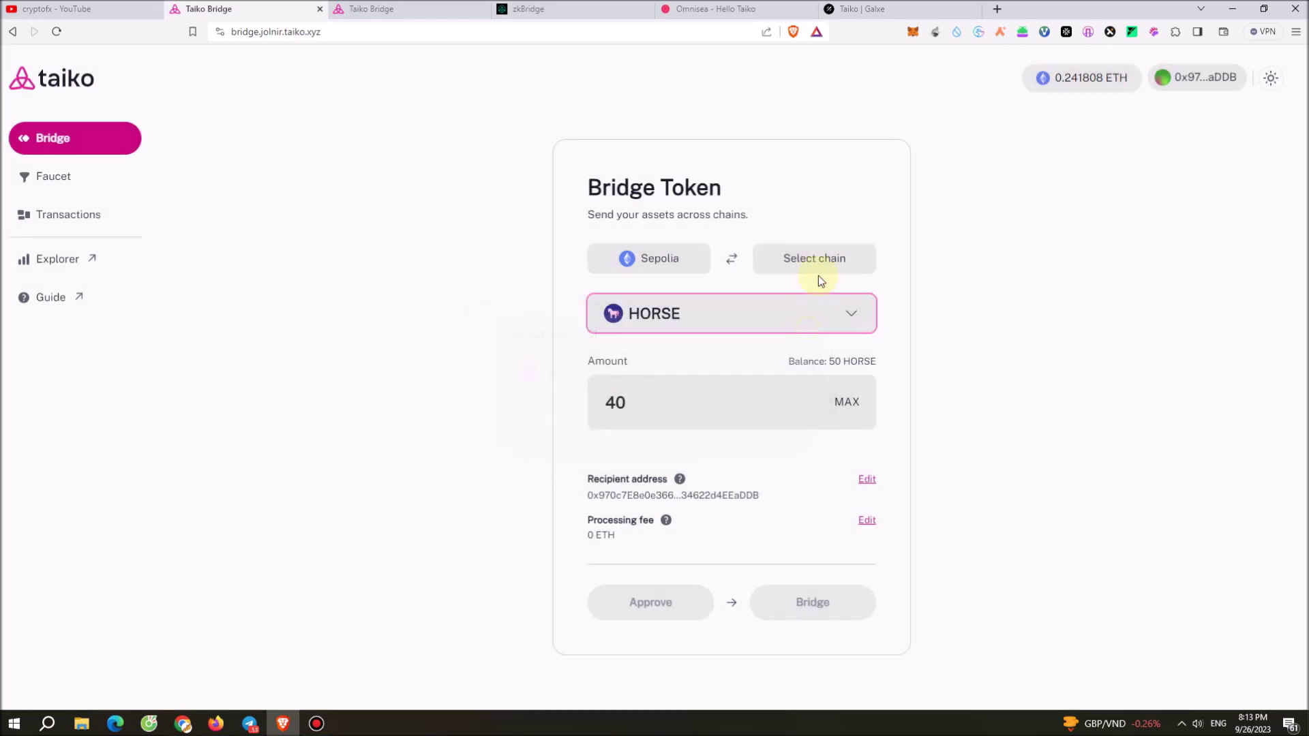
{"action": "left_click", "coordinate": [832, 263]}
{"action": "left_click", "coordinate": [652, 367]}
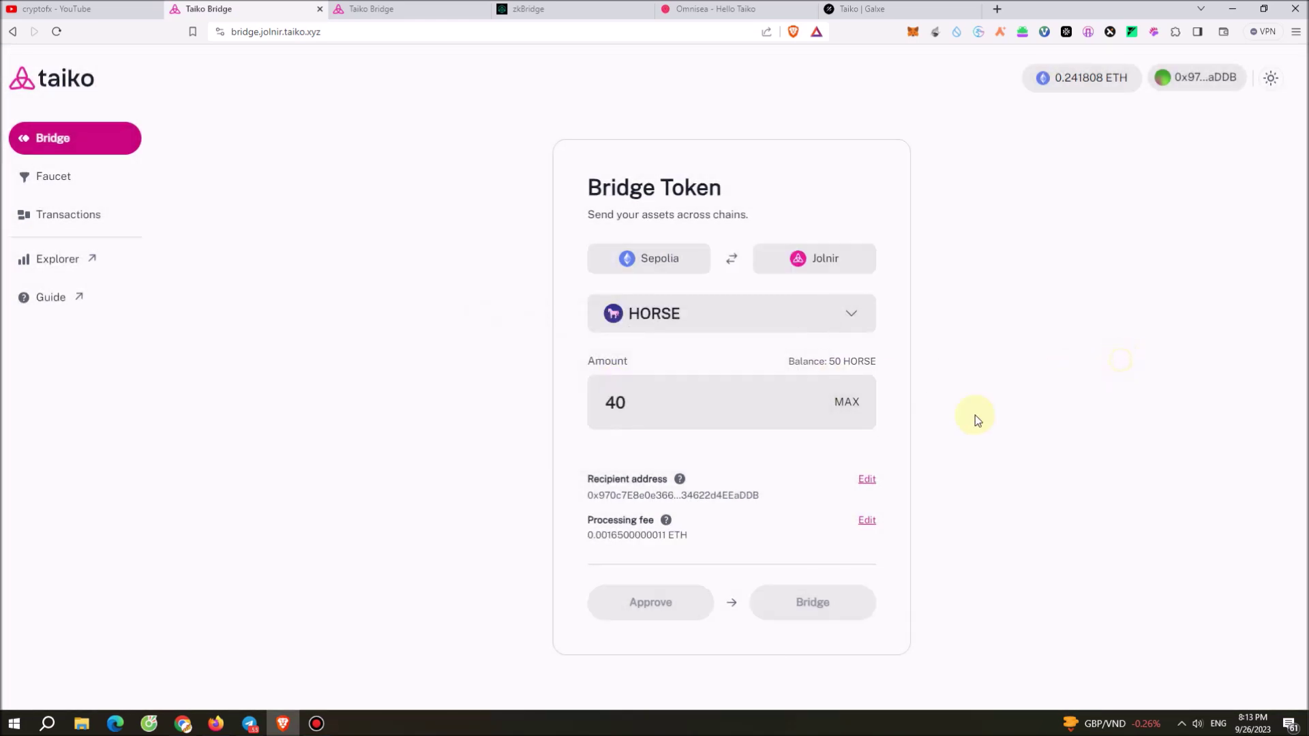
{"action": "left_click", "coordinate": [644, 593]}
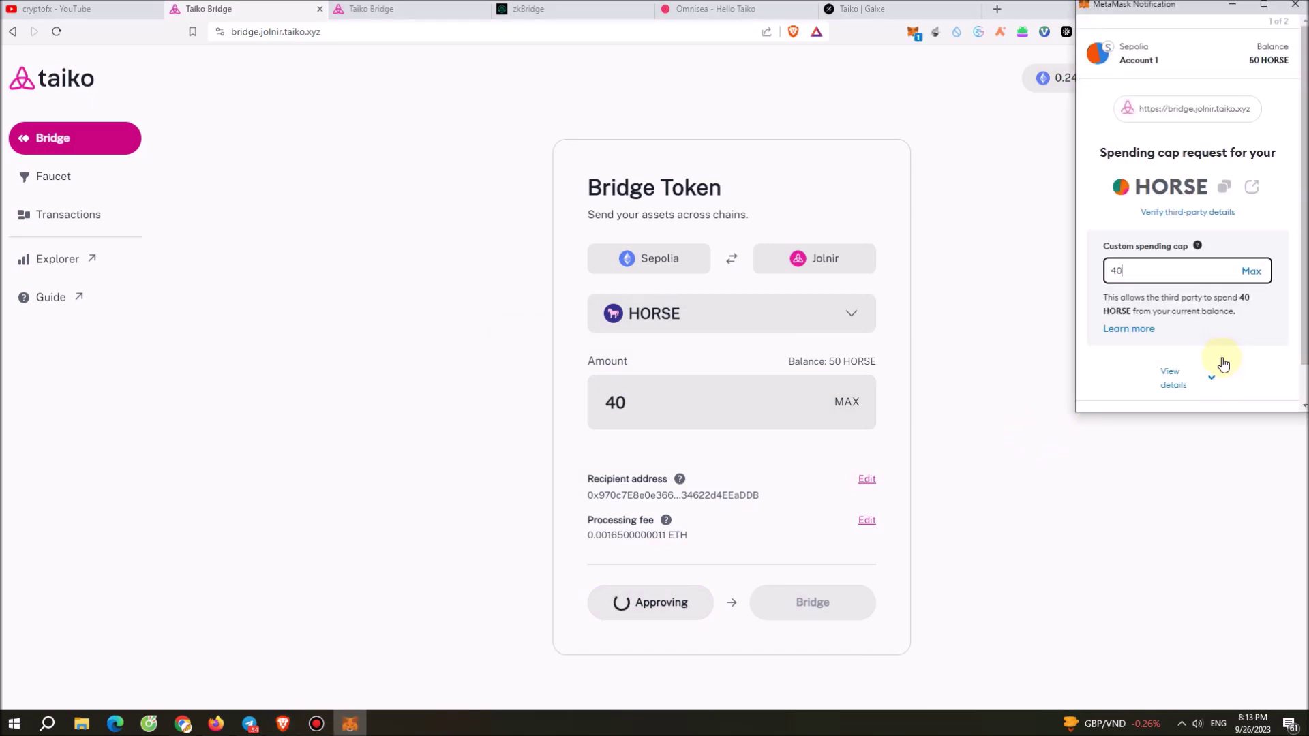
{"action": "scroll", "coordinate": [1229, 345], "scroll_direction": "down", "scroll_amount": 2}
{"action": "left_click", "coordinate": [1241, 401]}
{"action": "left_click", "coordinate": [1239, 409]}
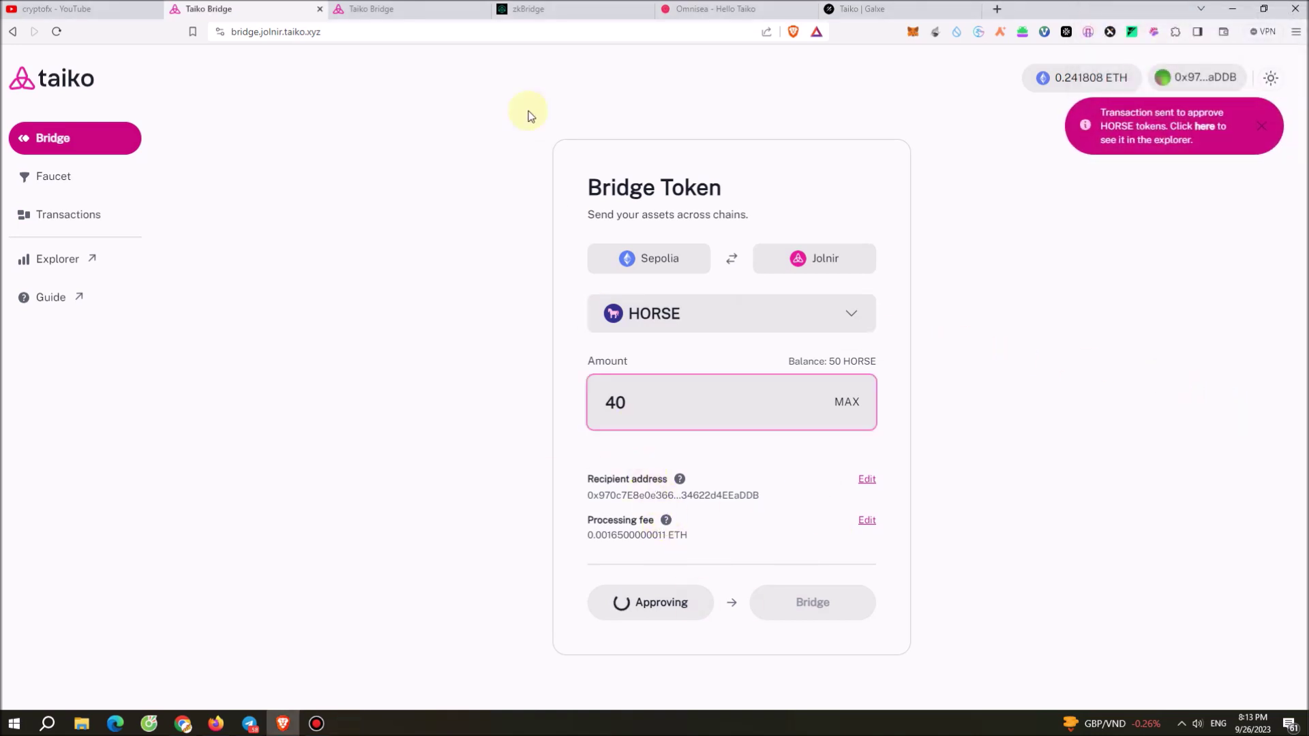
Reload the Omnisea Hello Taiko page and connect the MetaMask wallet.
{"action": "left_click", "coordinate": [724, 11]}
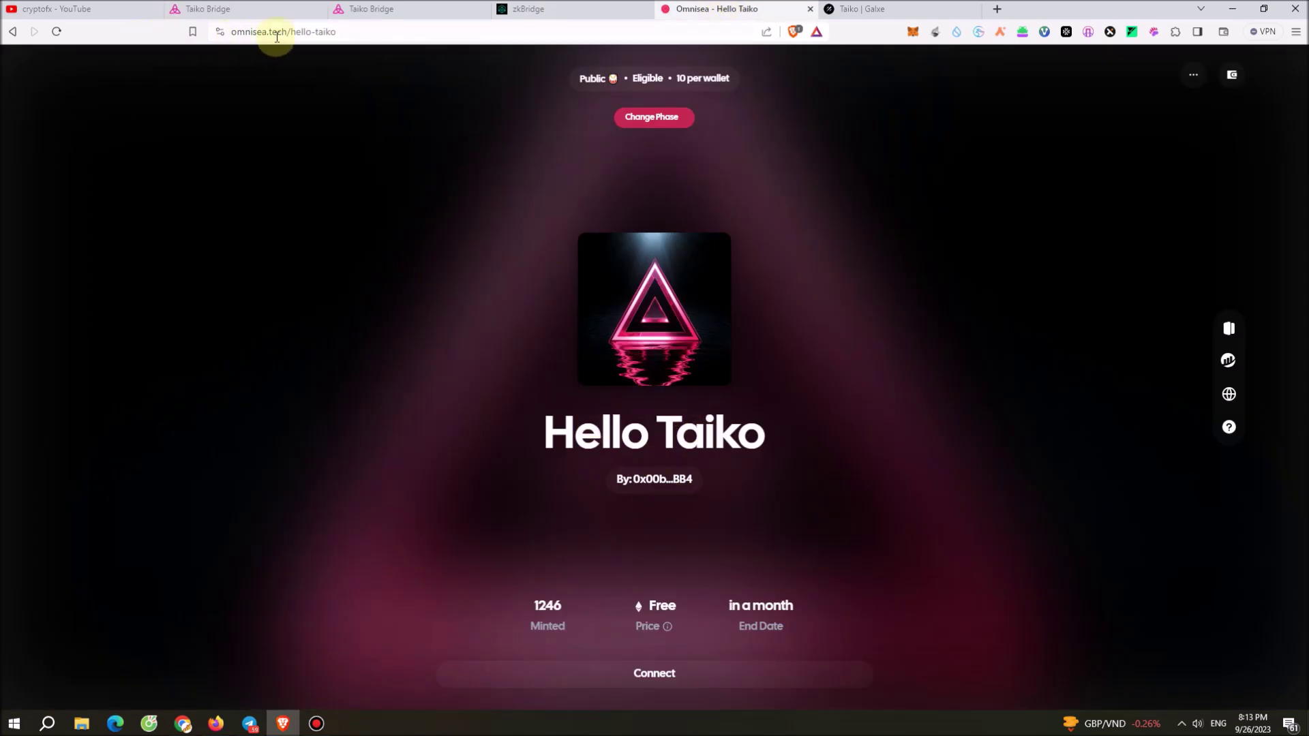
{"action": "left_click", "coordinate": [57, 31]}
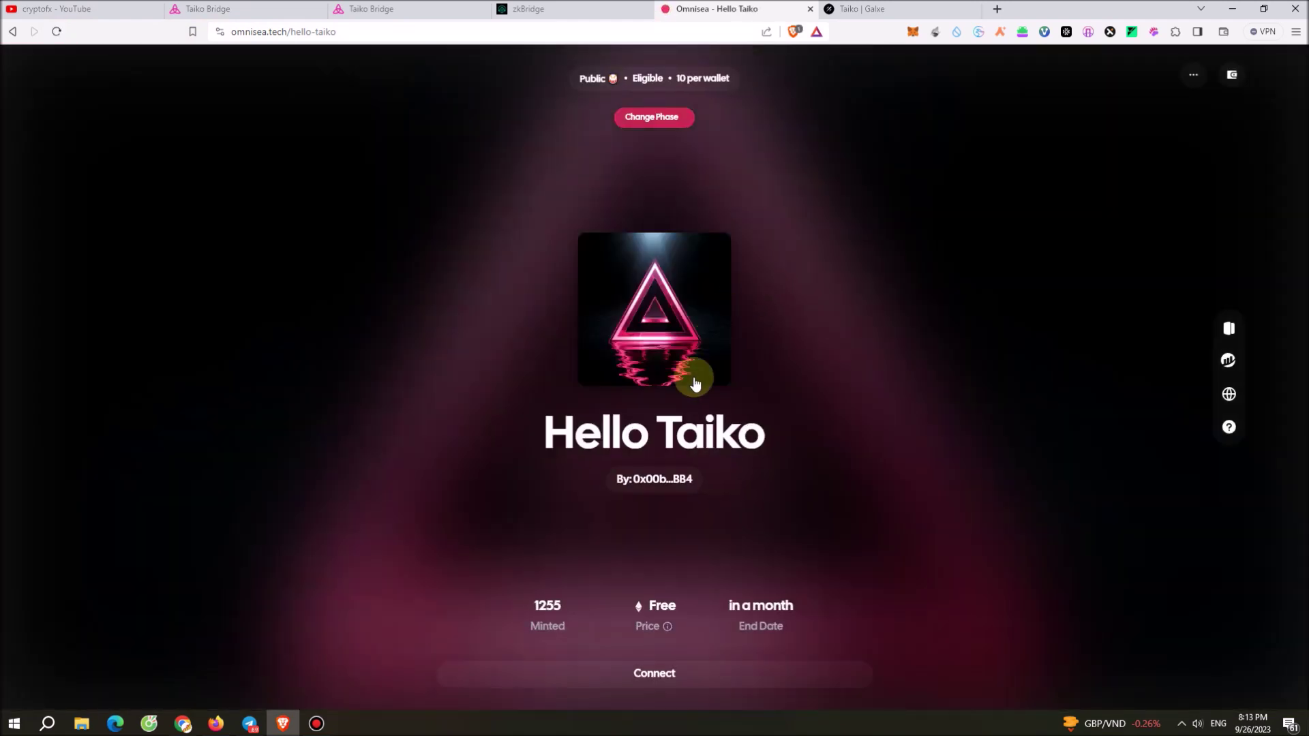
{"action": "left_click", "coordinate": [688, 675]}
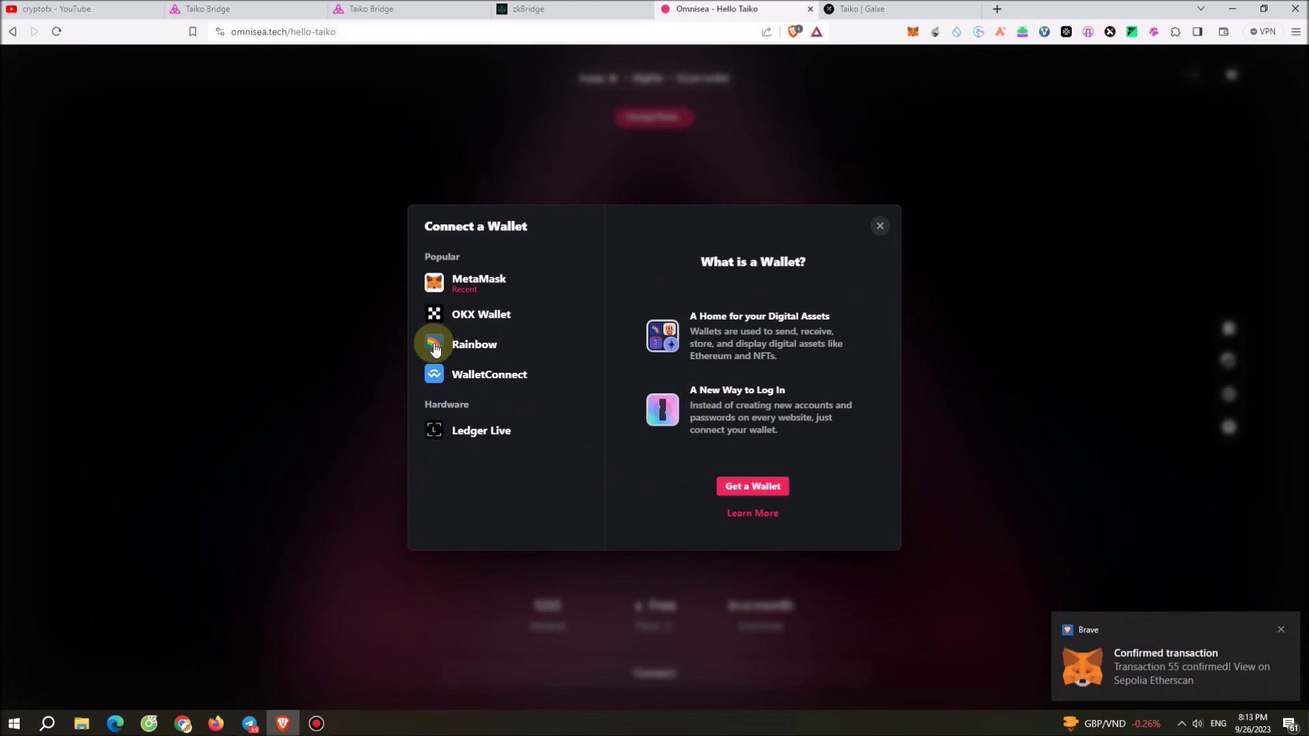
{"action": "left_click", "coordinate": [514, 280]}
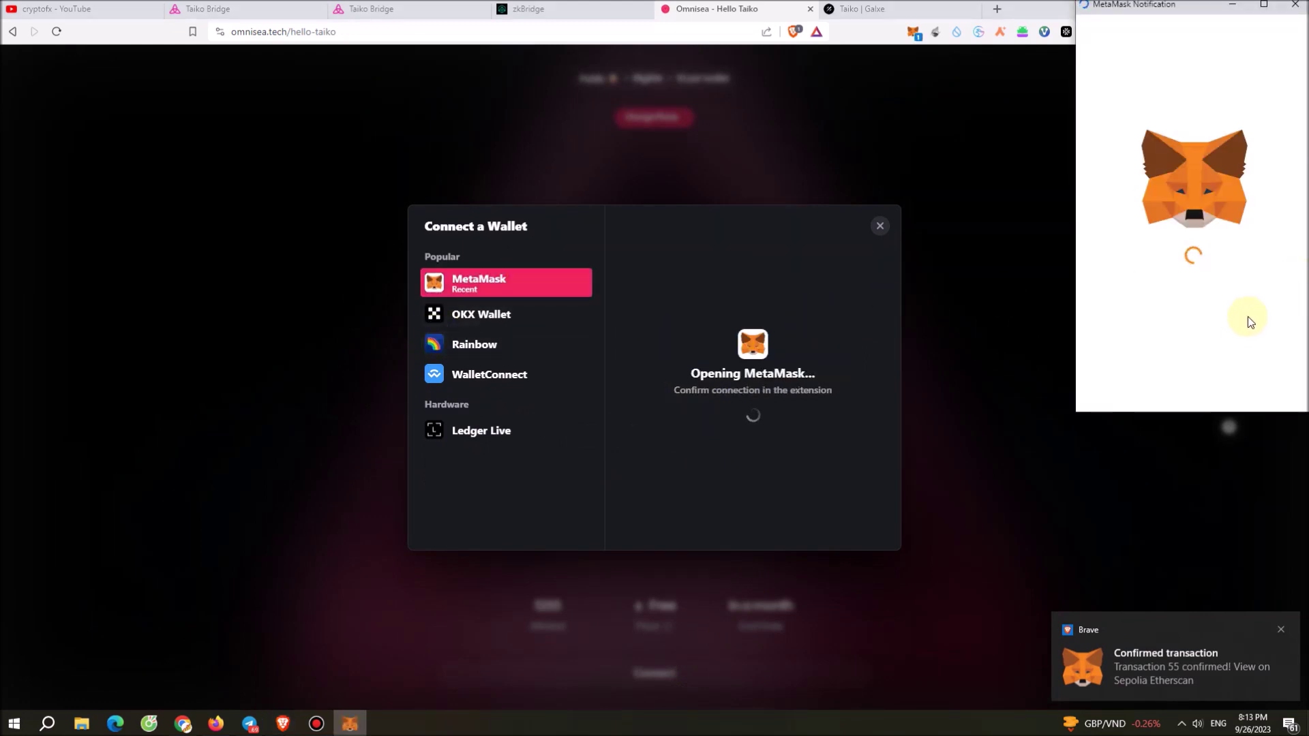
{"action": "left_click", "coordinate": [1244, 383]}
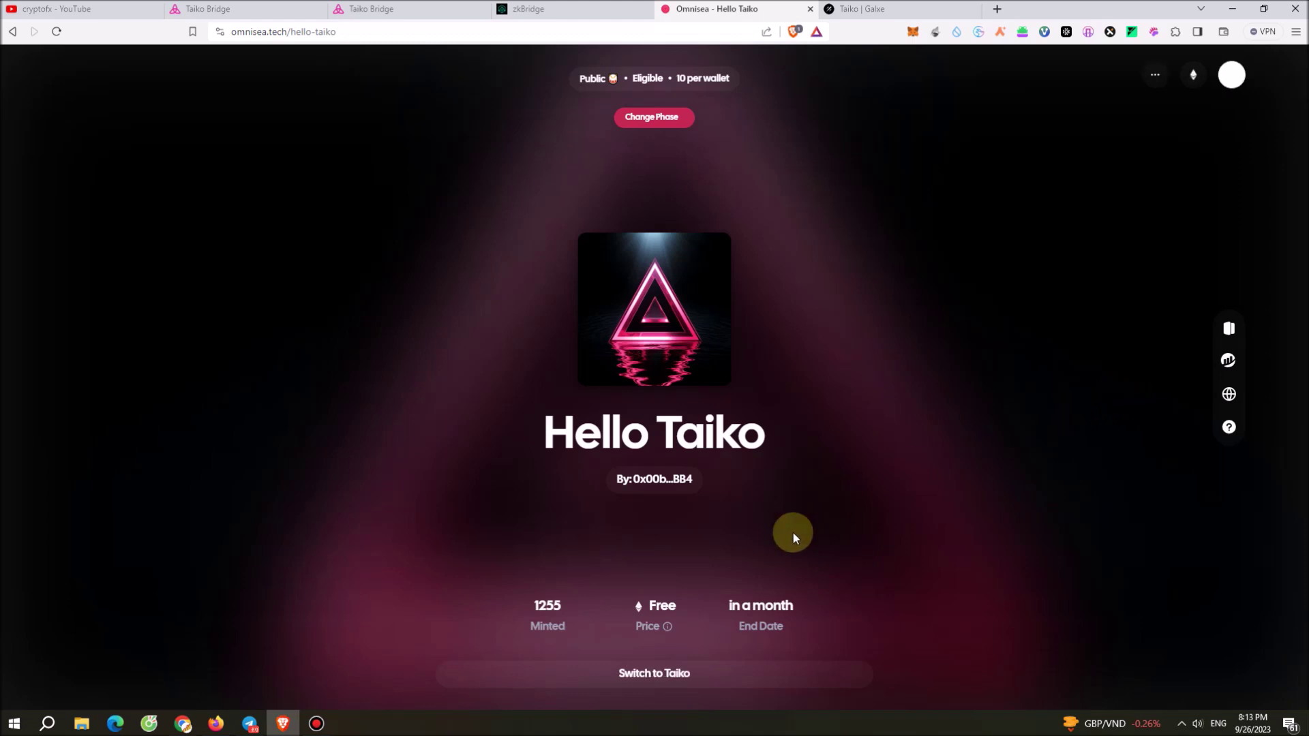
Move the wallet to the Taiko network and mint one Hello Taiko NFT, confirming in MetaMask.
{"action": "left_click", "coordinate": [671, 671]}
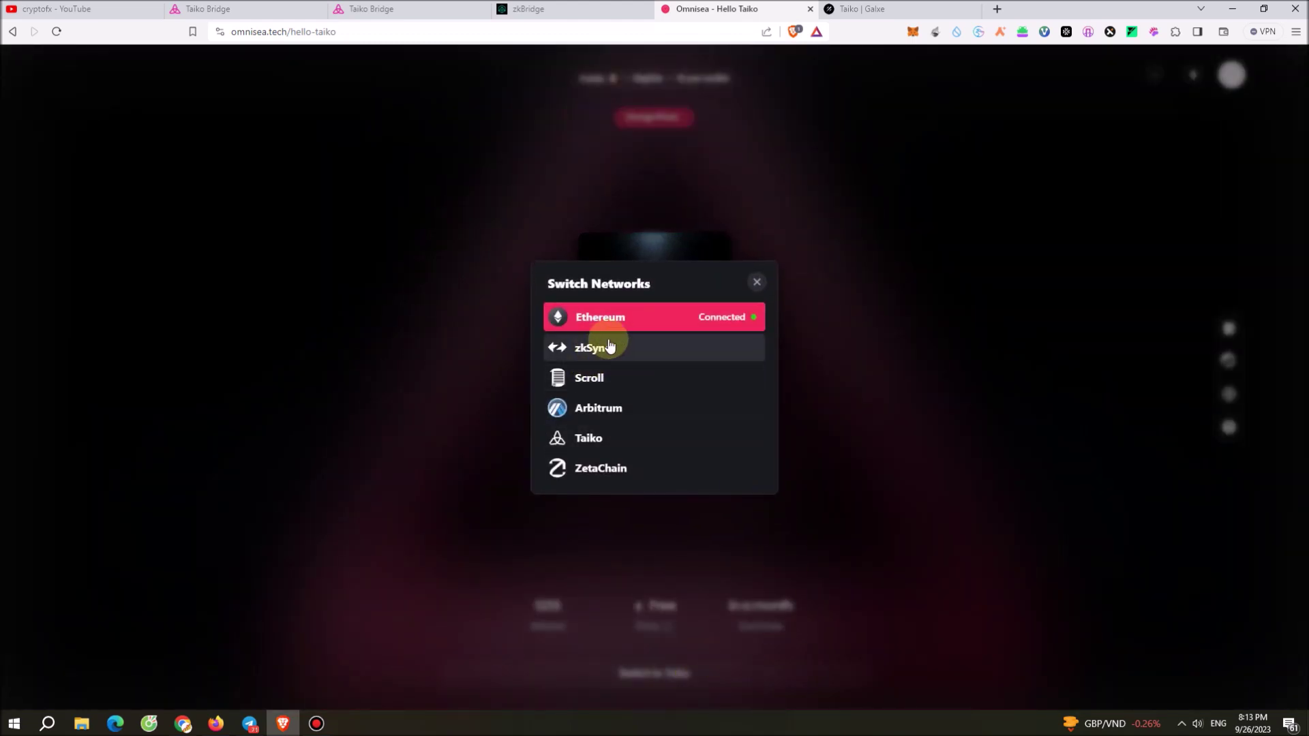
{"action": "left_click", "coordinate": [606, 449]}
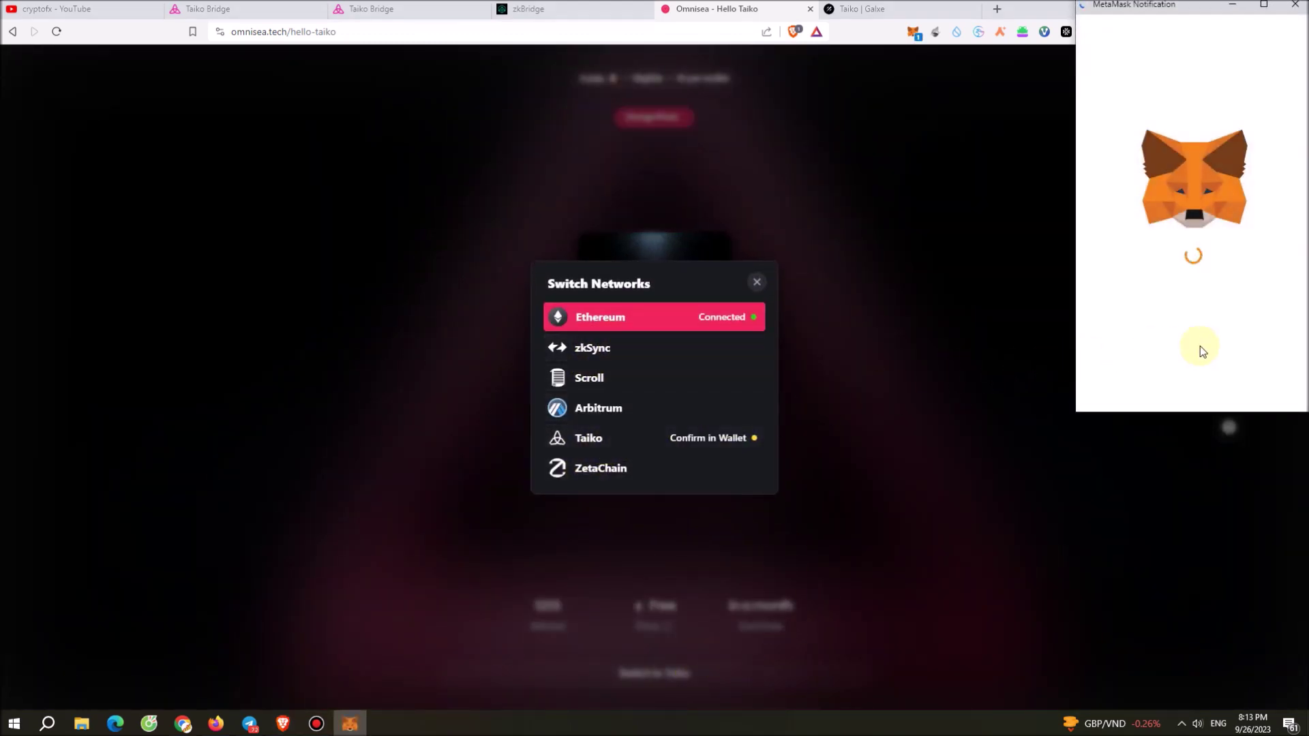
{"action": "left_click", "coordinate": [1254, 383]}
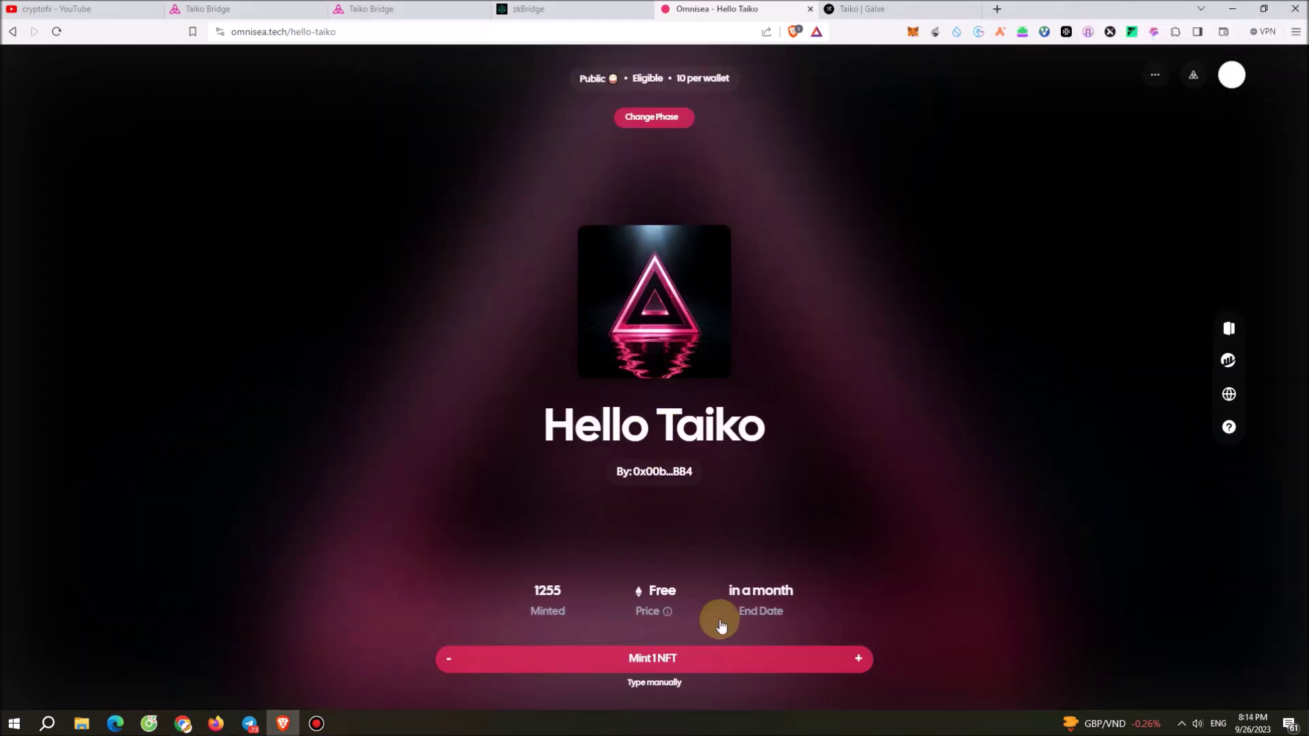
{"action": "left_click", "coordinate": [716, 658]}
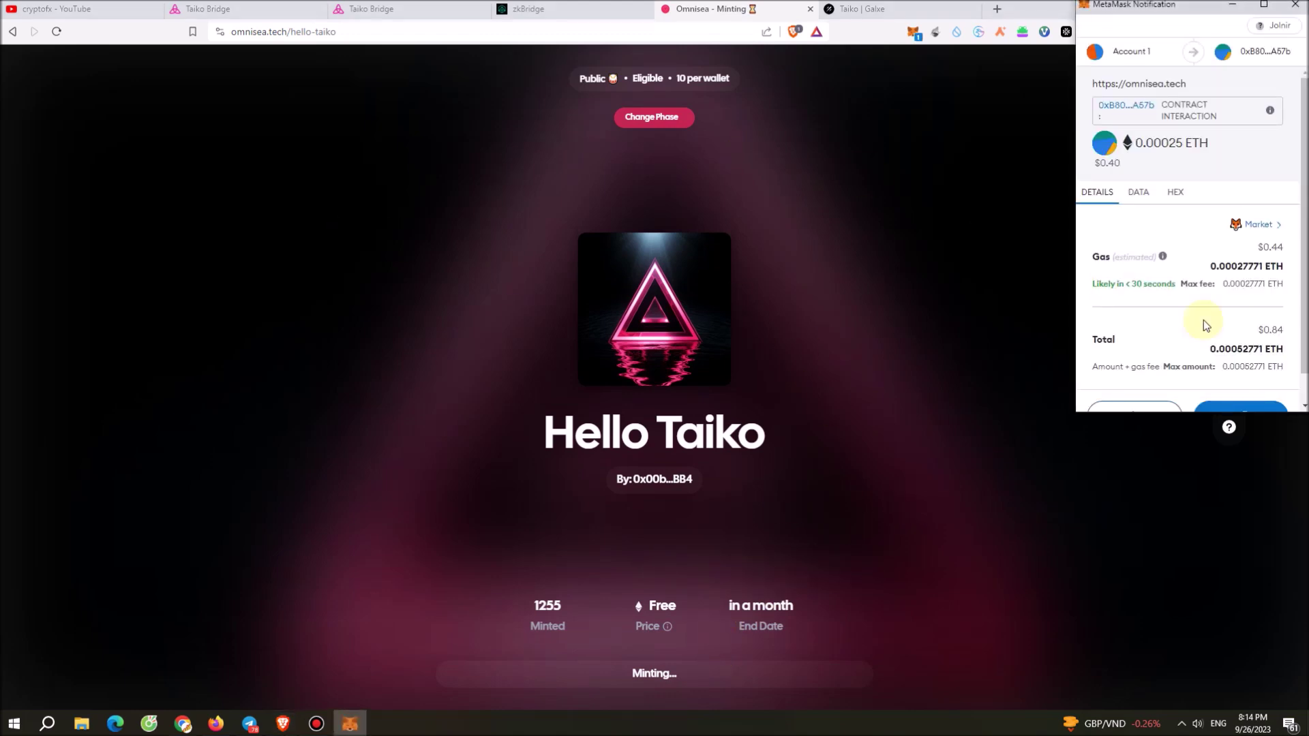
{"action": "scroll", "coordinate": [1244, 382], "scroll_direction": "down", "scroll_amount": 1}
{"action": "left_click", "coordinate": [1244, 383]}
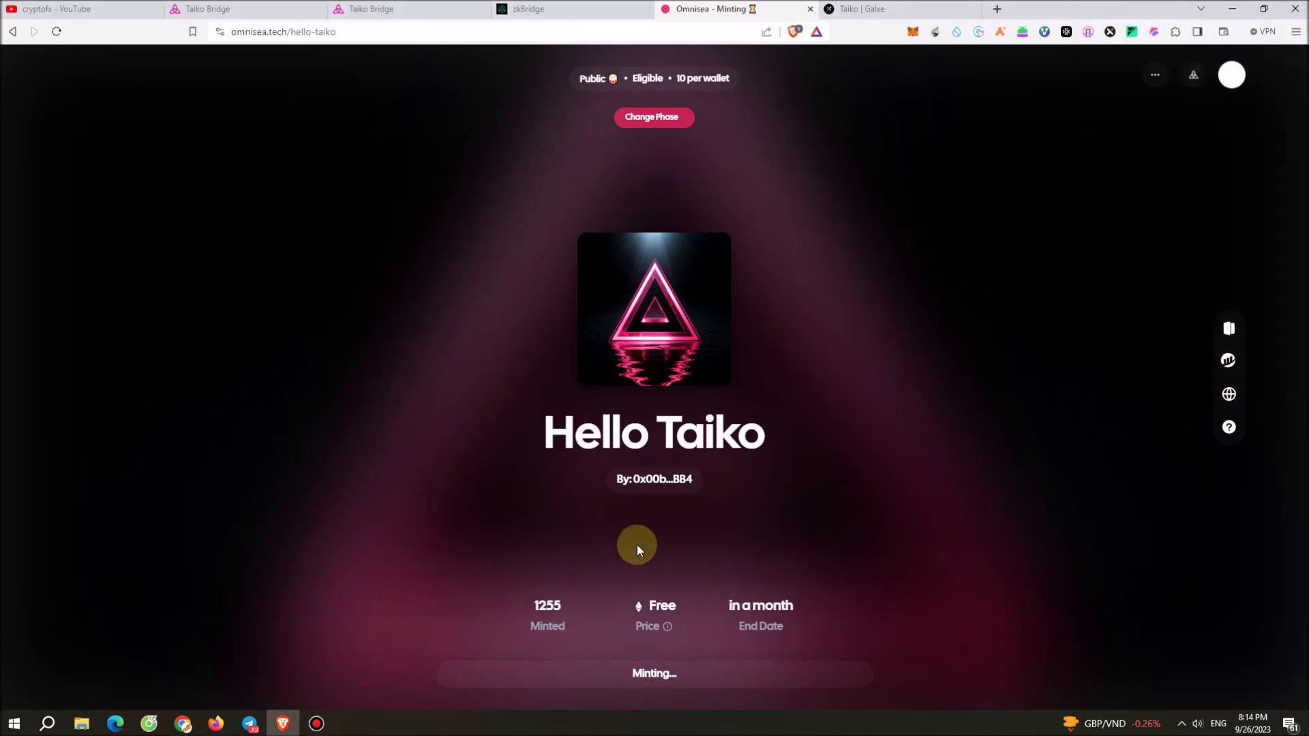
{"action": "left_click", "coordinate": [278, 8]}
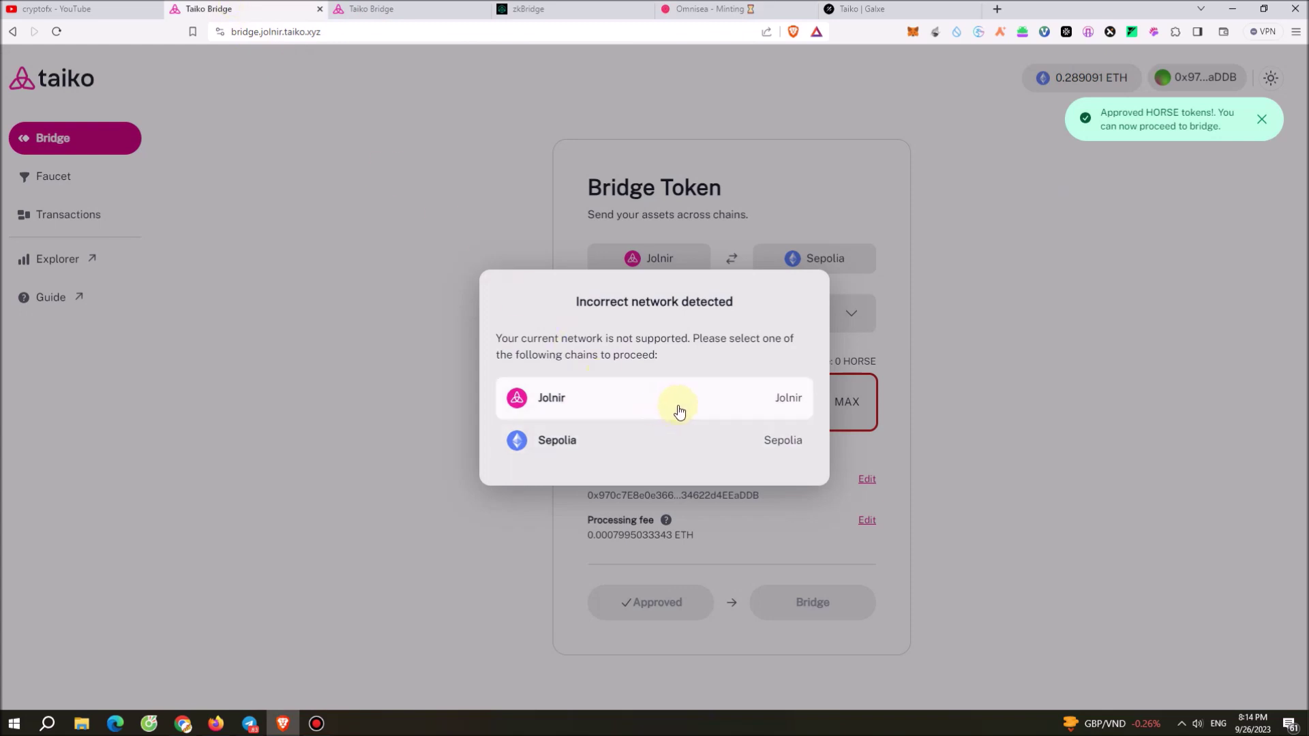
Switch the wallet to Sepolia and bridge 40 HORSE to Jolnir, confirming the transaction in MetaMask.
{"action": "left_click", "coordinate": [623, 453]}
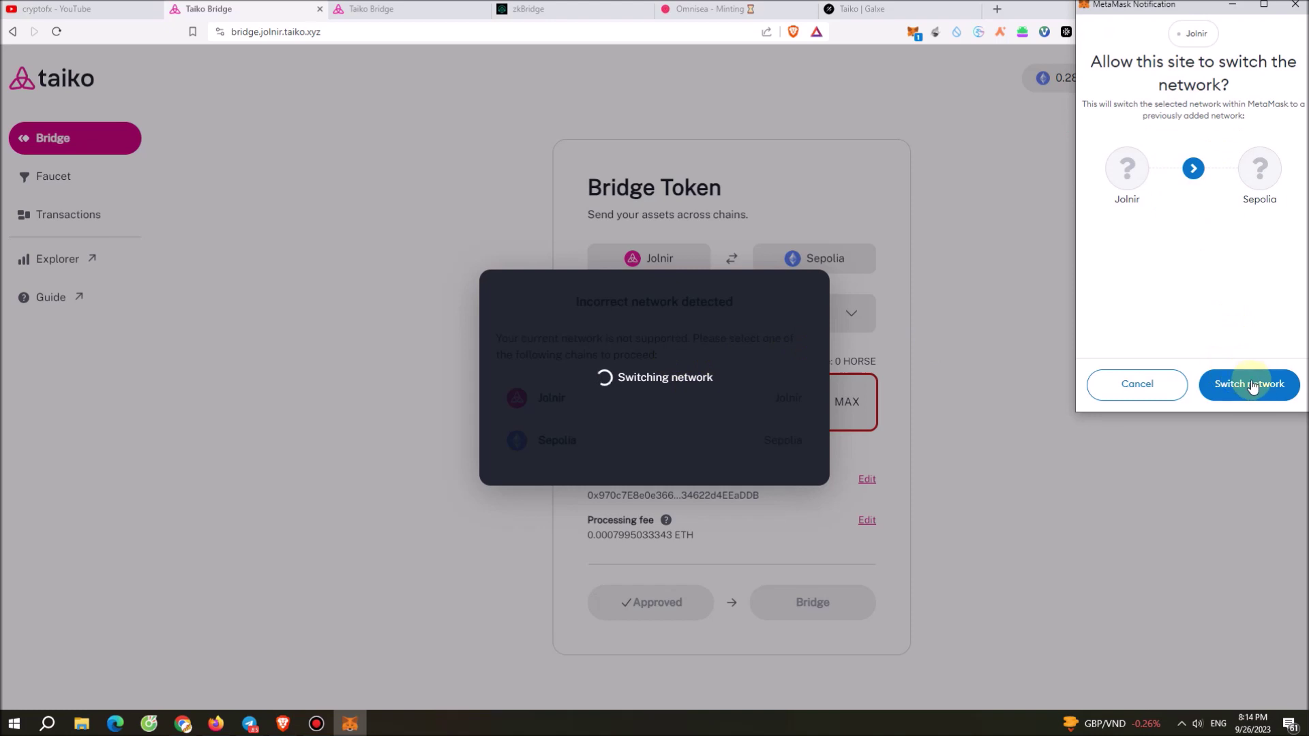
{"action": "left_click", "coordinate": [1233, 382]}
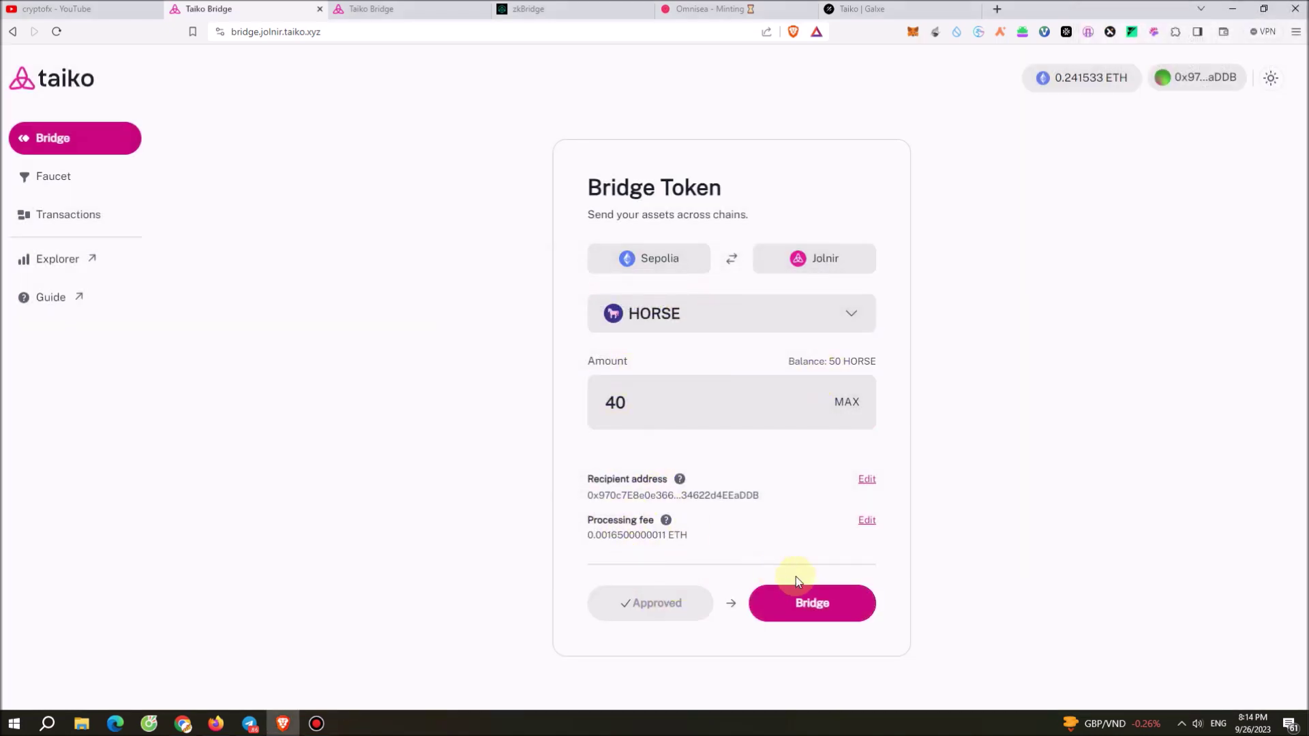
{"action": "left_click", "coordinate": [842, 609]}
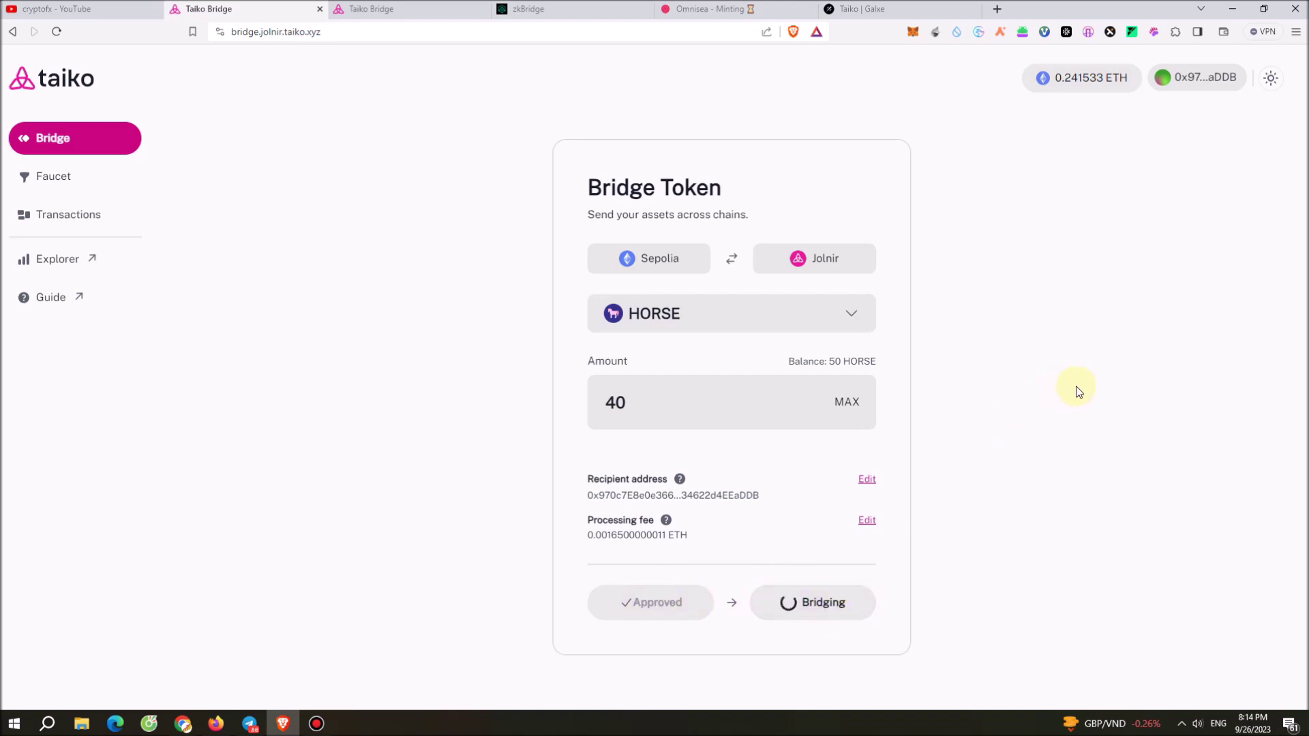
{"action": "scroll", "coordinate": [1229, 378], "scroll_direction": "down", "scroll_amount": 3}
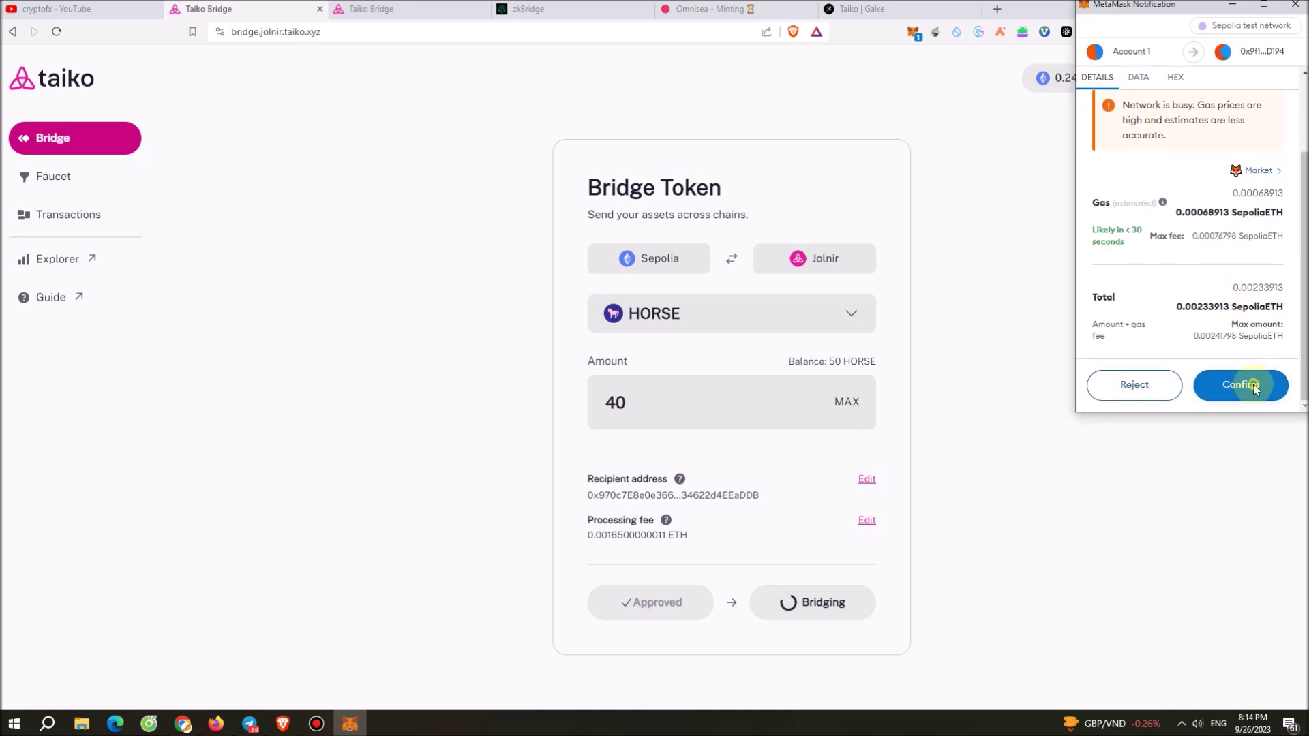
{"action": "left_click", "coordinate": [1258, 386]}
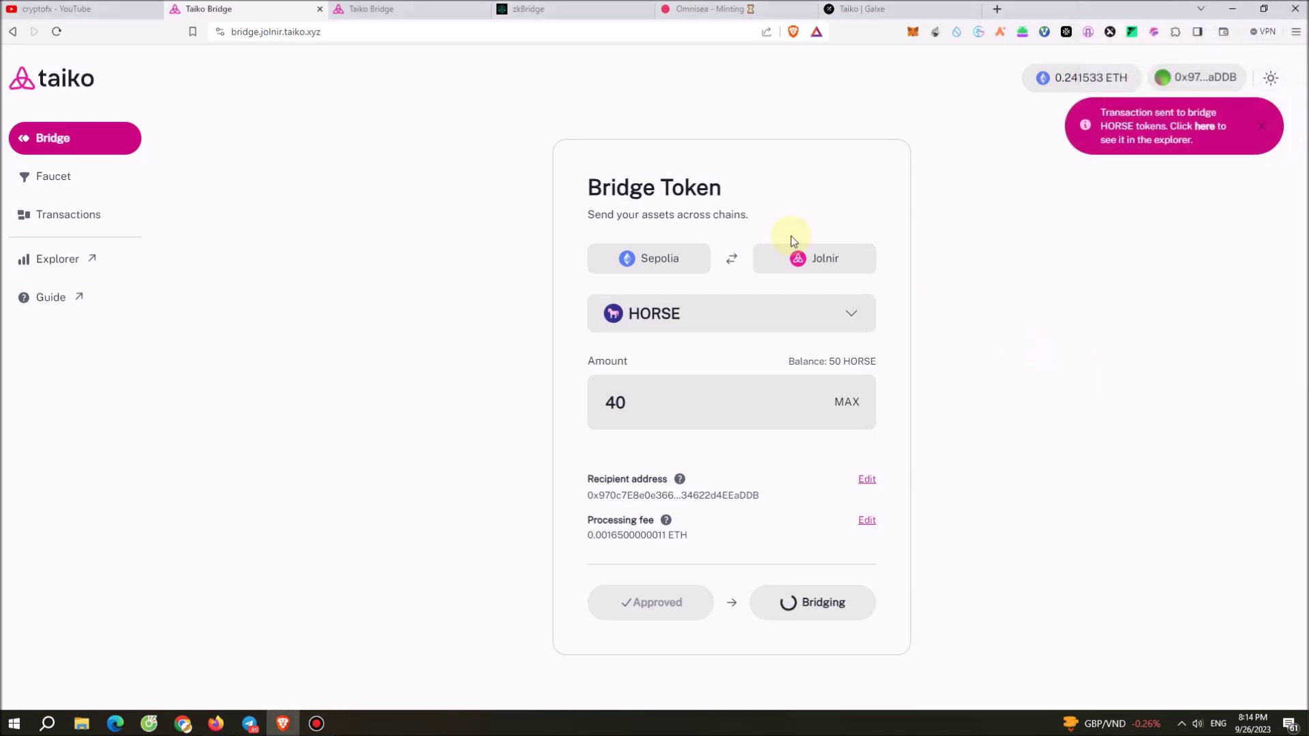
{"action": "left_click", "coordinate": [361, 9]}
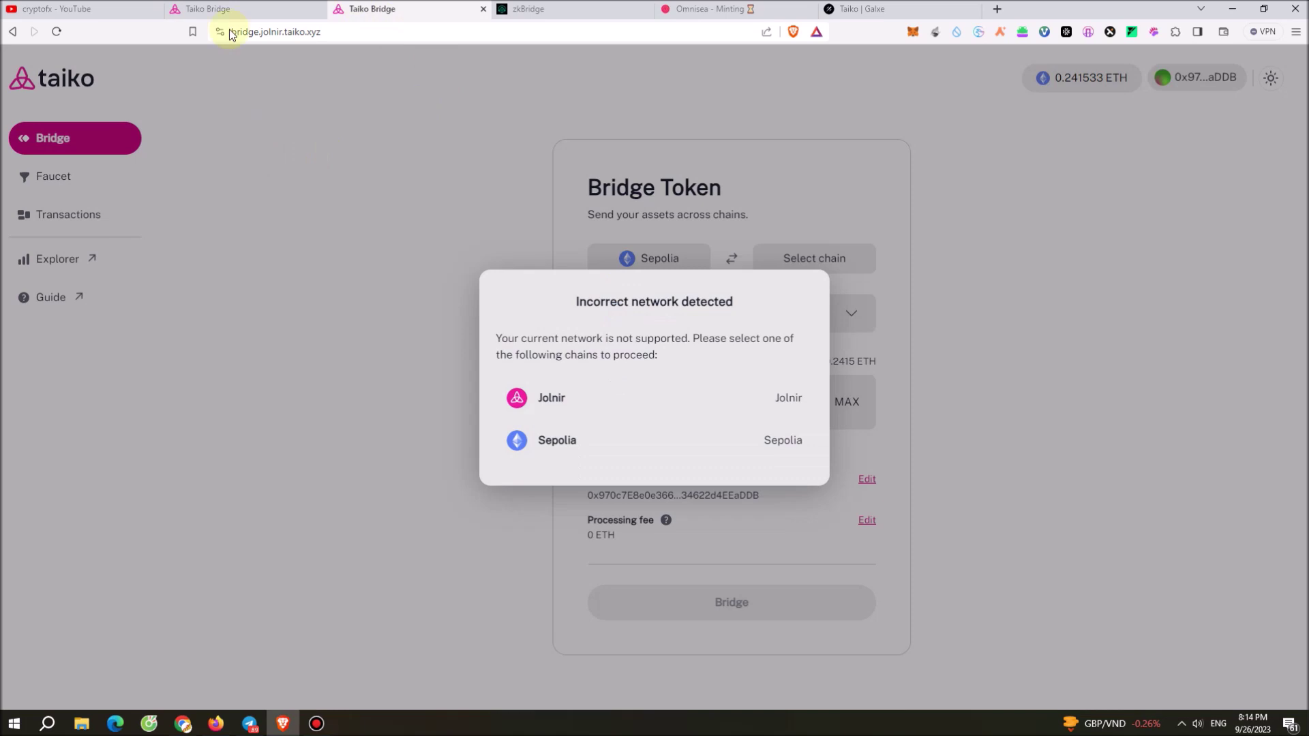
{"action": "left_click", "coordinate": [246, 9]}
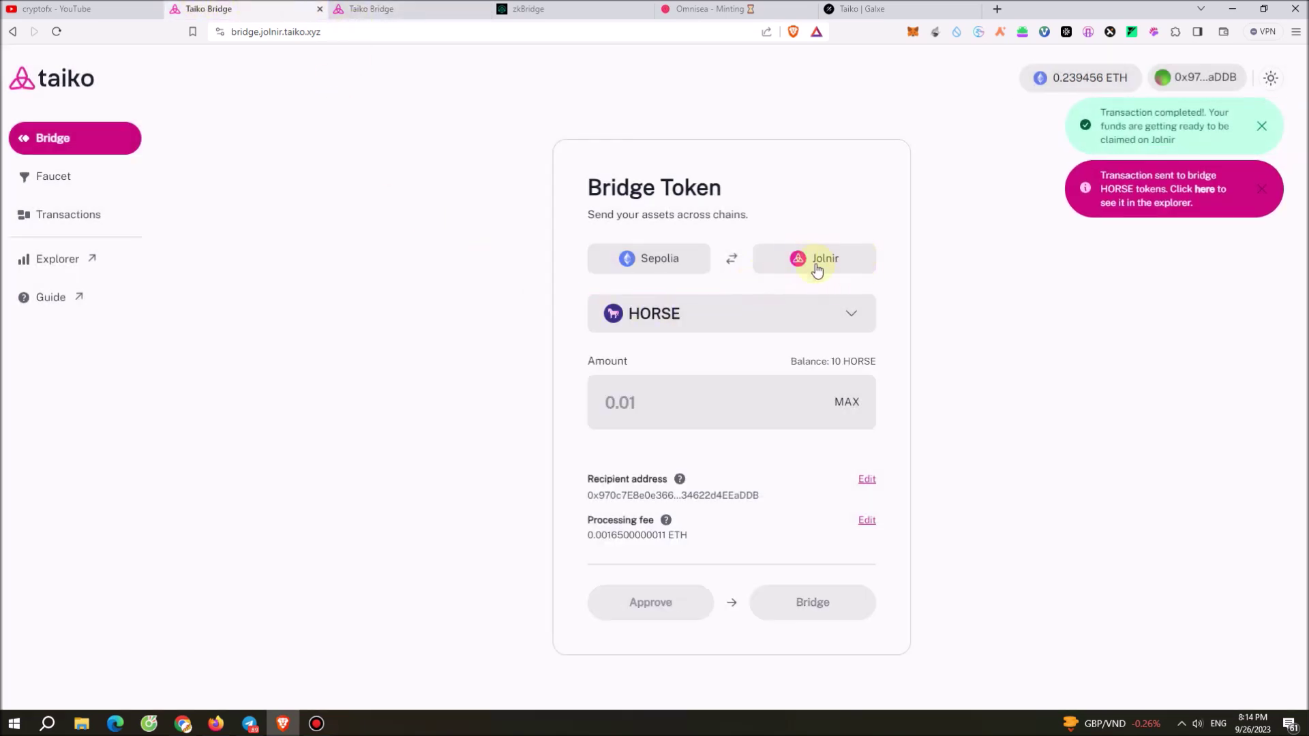